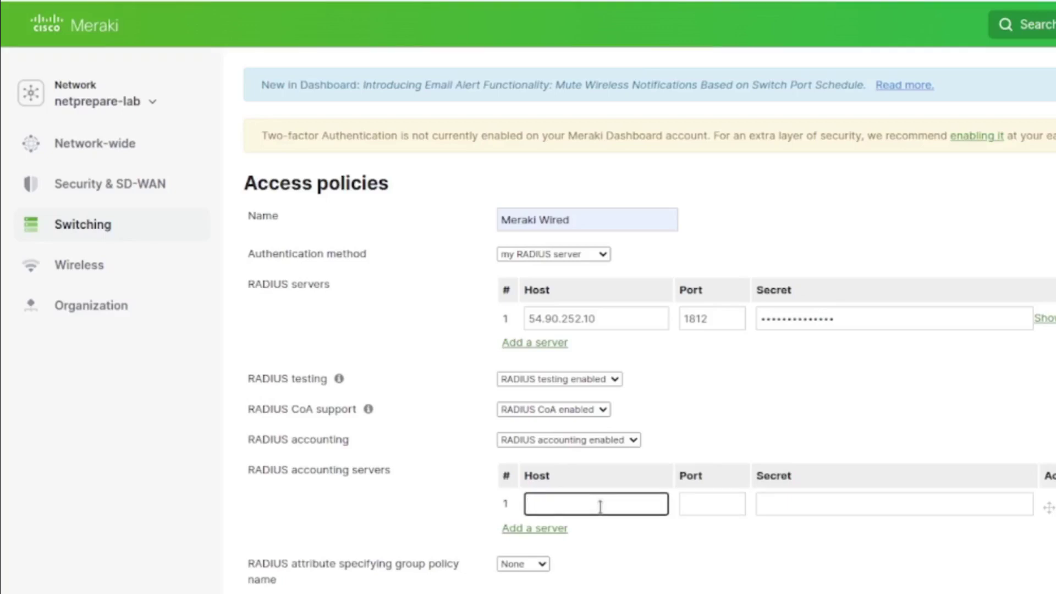
Add accounting server 54.90.252.10 on port 1813 with its shared secret
text(90.252.10)
key(Tab)
text(1813)
key(Tab)
text(••)
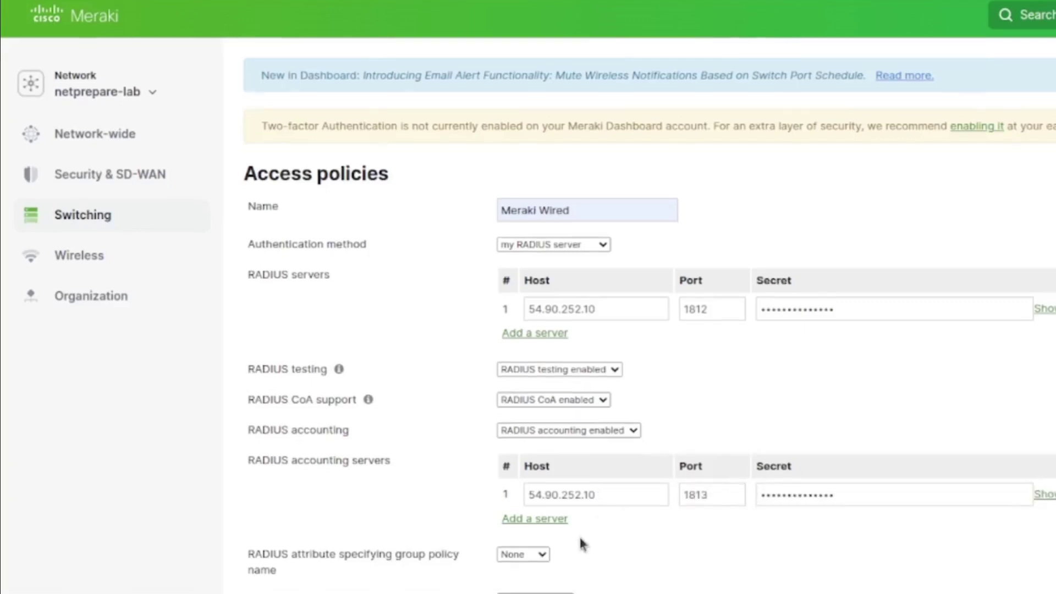
Use Filter-Id for group policy, set Multi-Domain host mode, and enable Increase access speed
click(523, 564)
click(514, 569)
scroll(597, 559, down, 2)
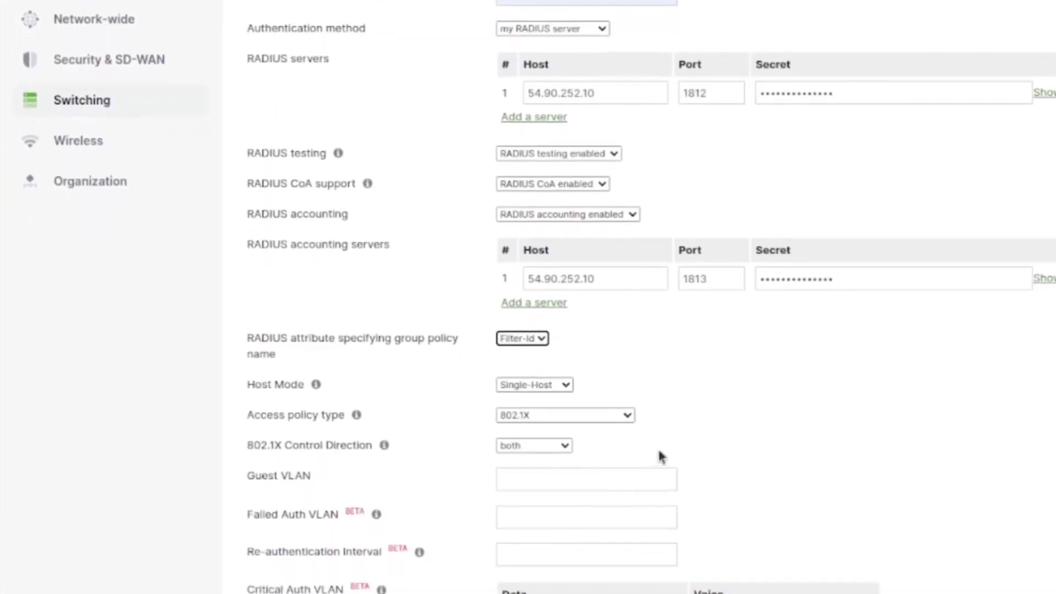
scroll(660, 456, down, 2)
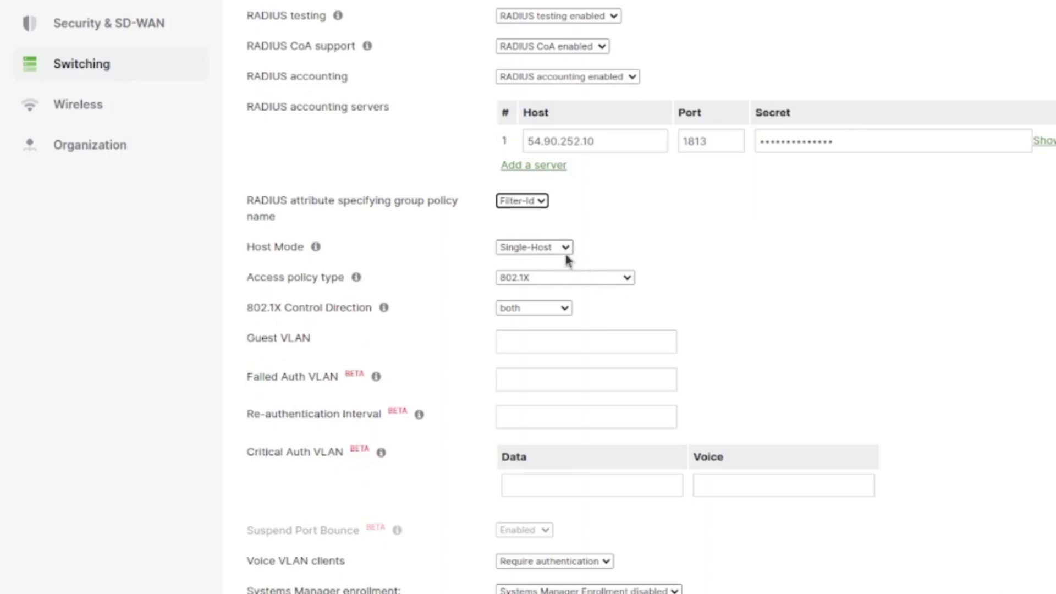
click(567, 247)
click(528, 274)
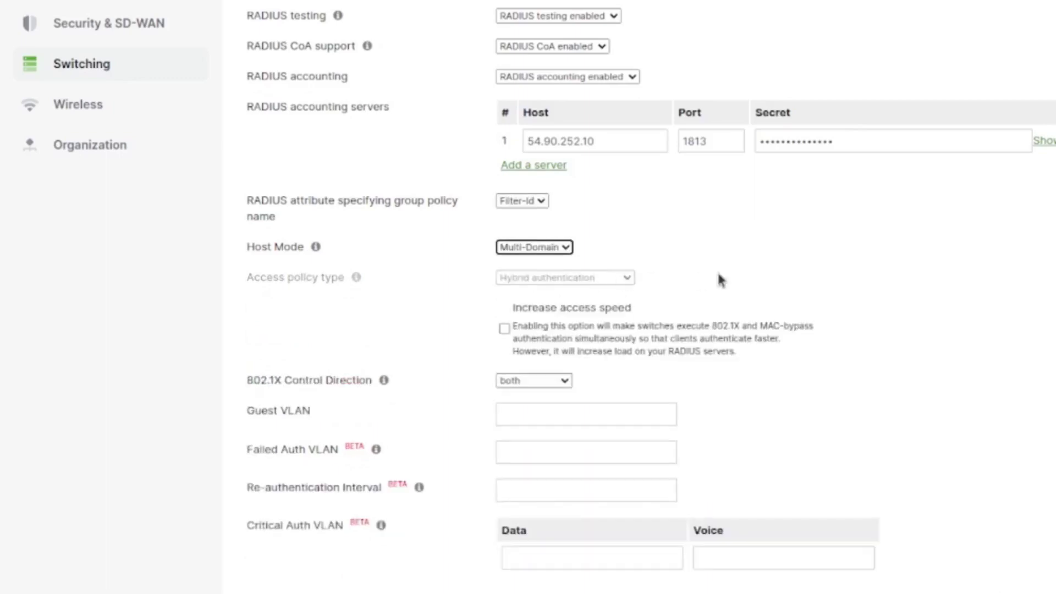
click(504, 328)
In the docs, select the article title 'MS Switch Access Policies (802.1X)'
scroll(760, 363, down, 2)
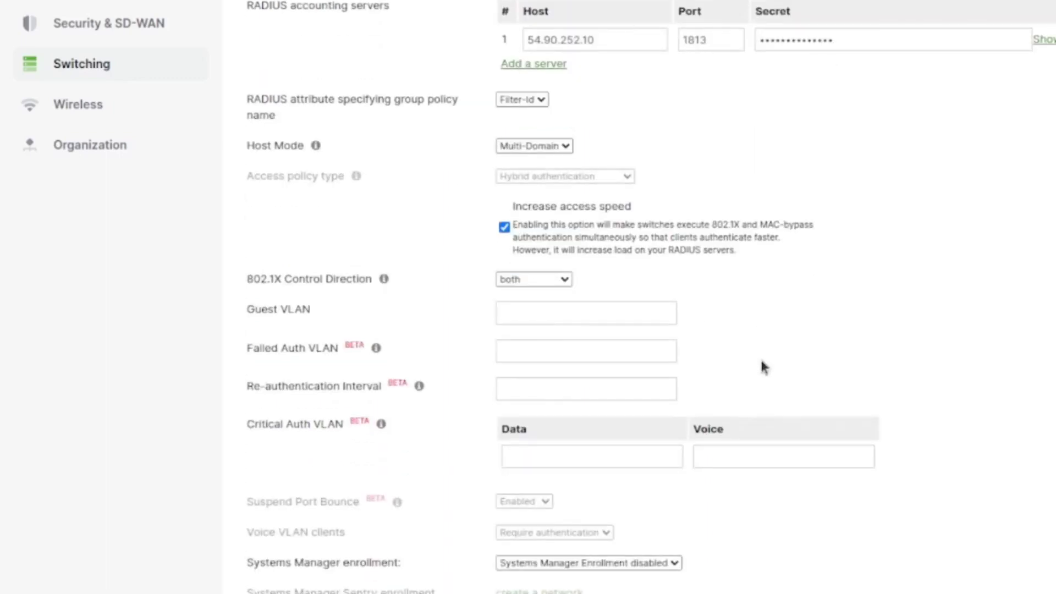
scroll(760, 363, down, 3)
scroll(762, 363, up, 4)
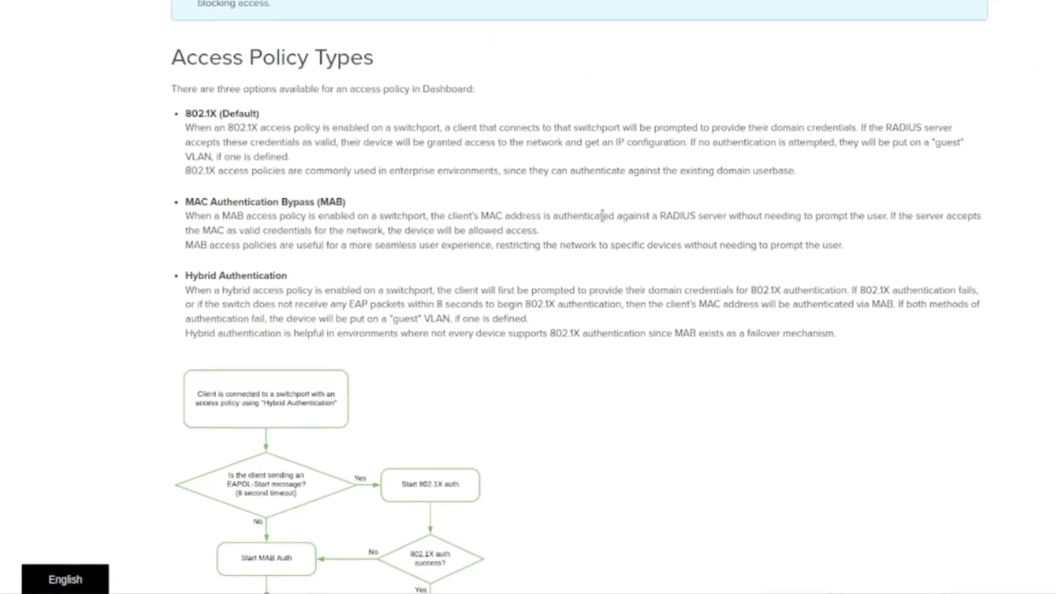
scroll(603, 216, up, 15)
drag(178, 136, 557, 151)
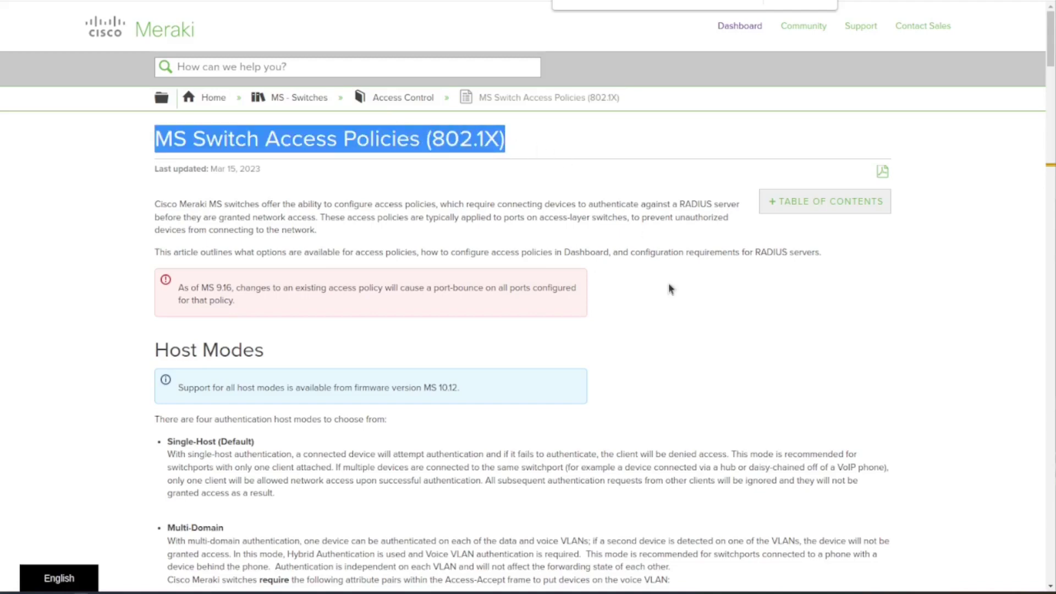
Read through Host Modes, Access Policy Types and Other RADIUS Features down to Guest VLAN
scroll(518, 364, down, 7)
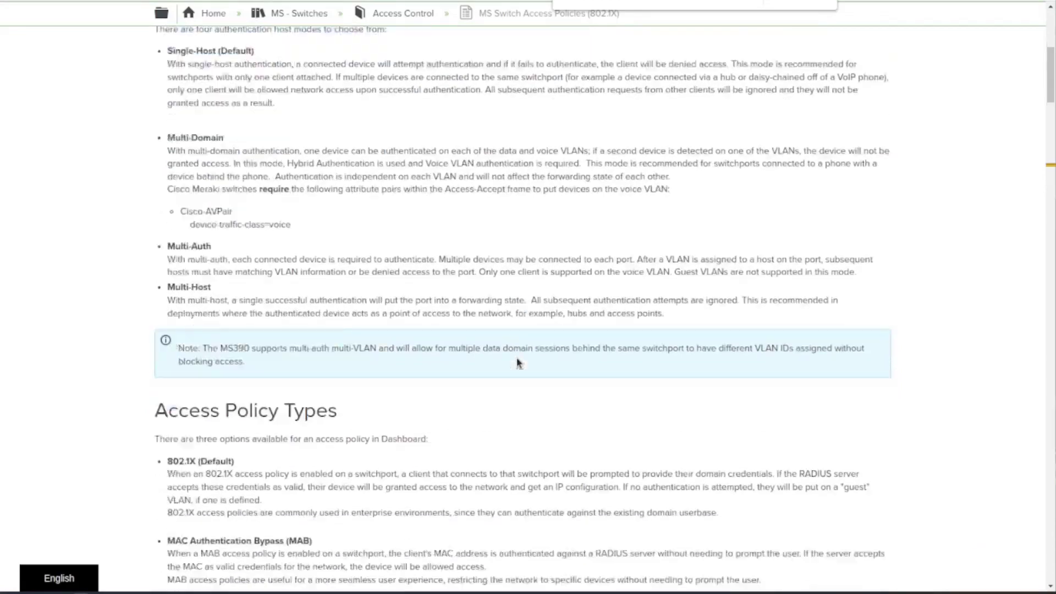
scroll(515, 306, down, 5)
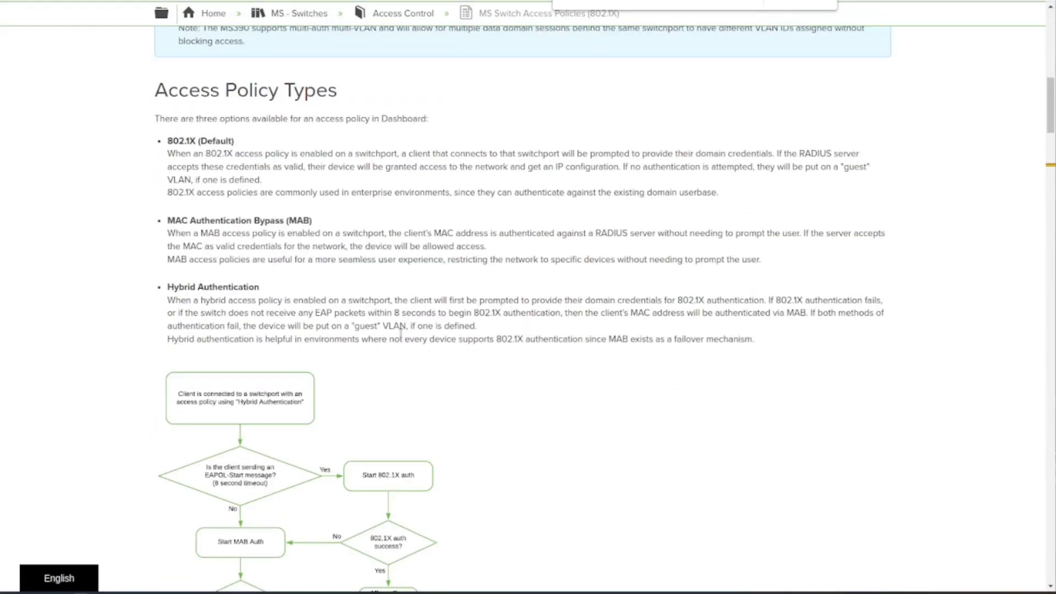
scroll(416, 297, down, 10)
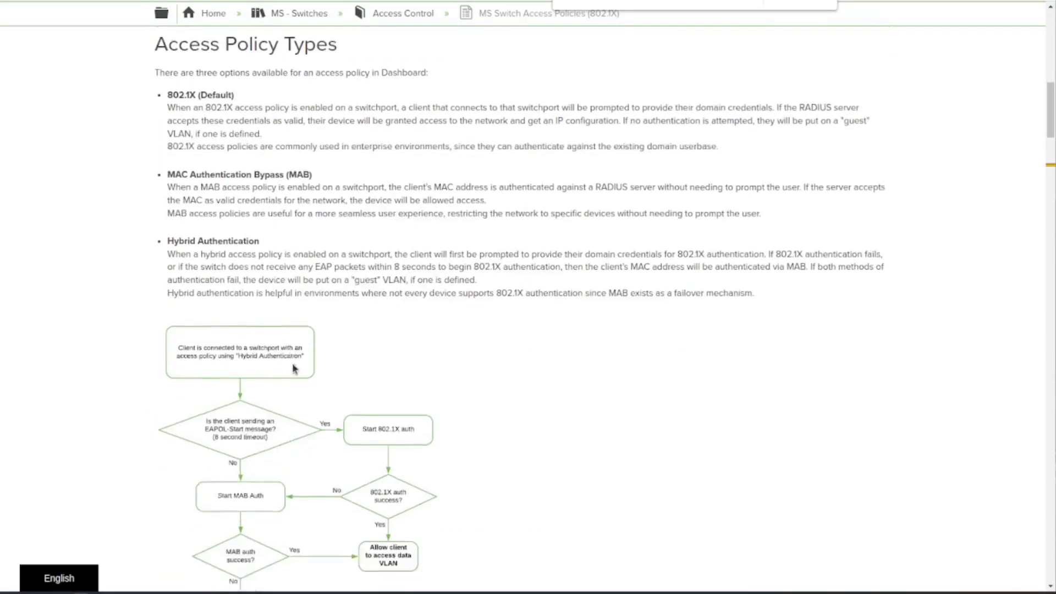
scroll(440, 419, down, 4)
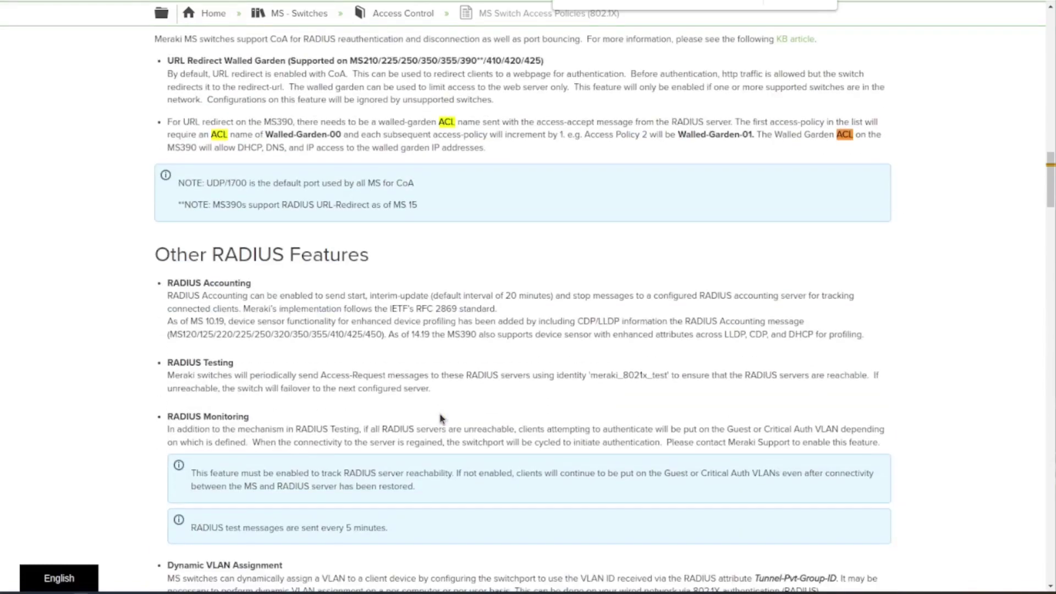
scroll(447, 379, down, 12)
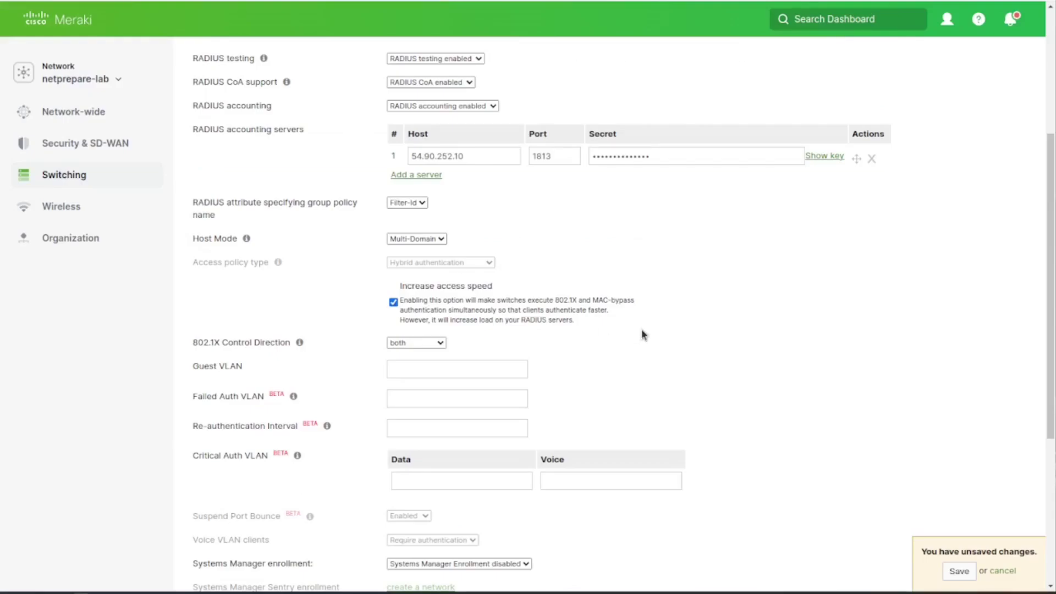
Save the 802.1X access policy changes
scroll(641, 330, down, 3)
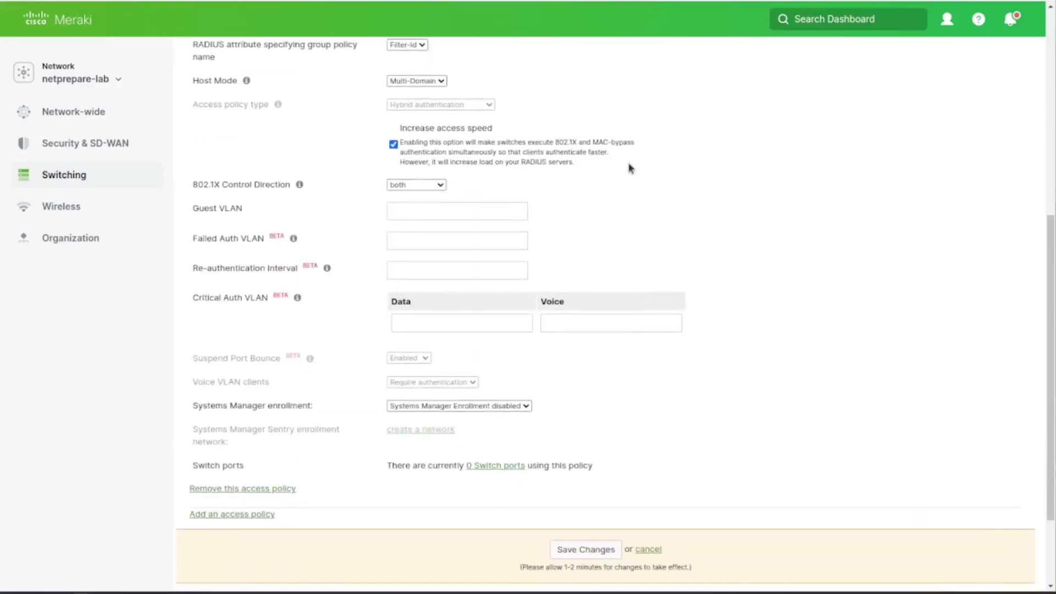
scroll(632, 175, up, 7)
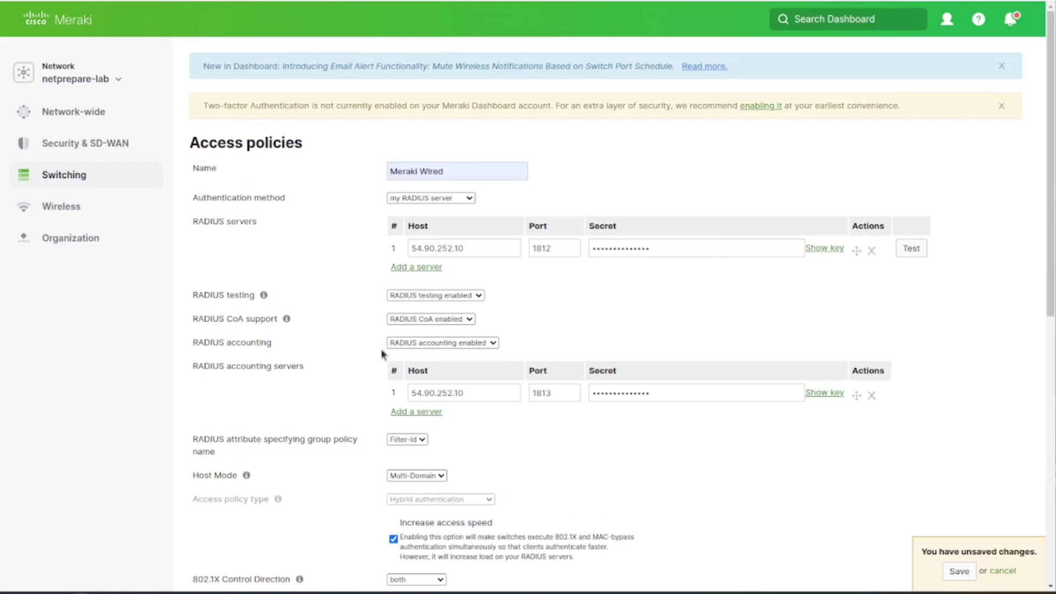
click(960, 571)
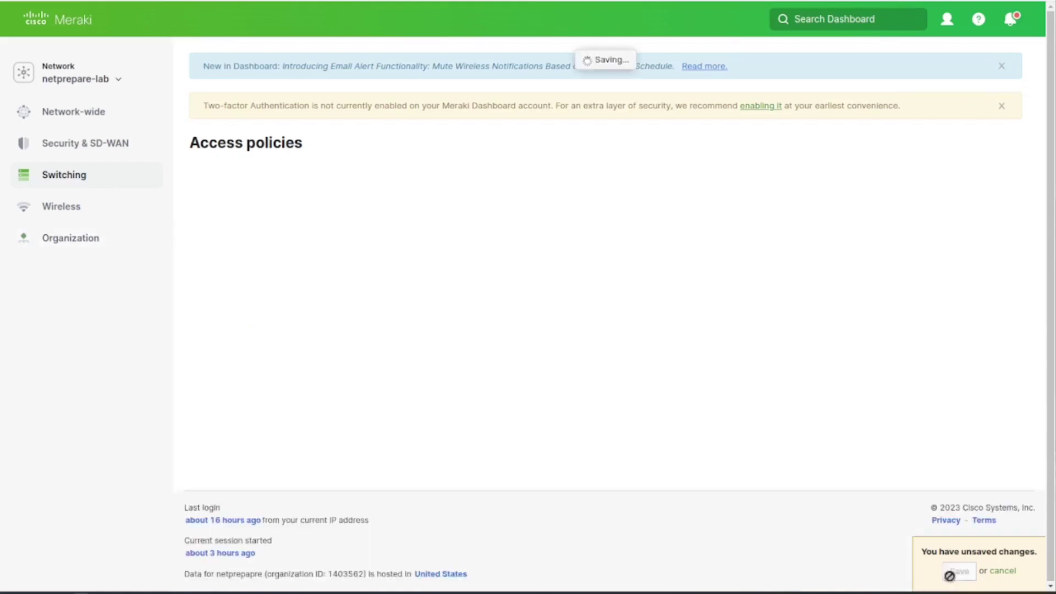
Select switch ports MS22/2 through MS22/23, leaving out MS22/1 and MS22/24
click(204, 215)
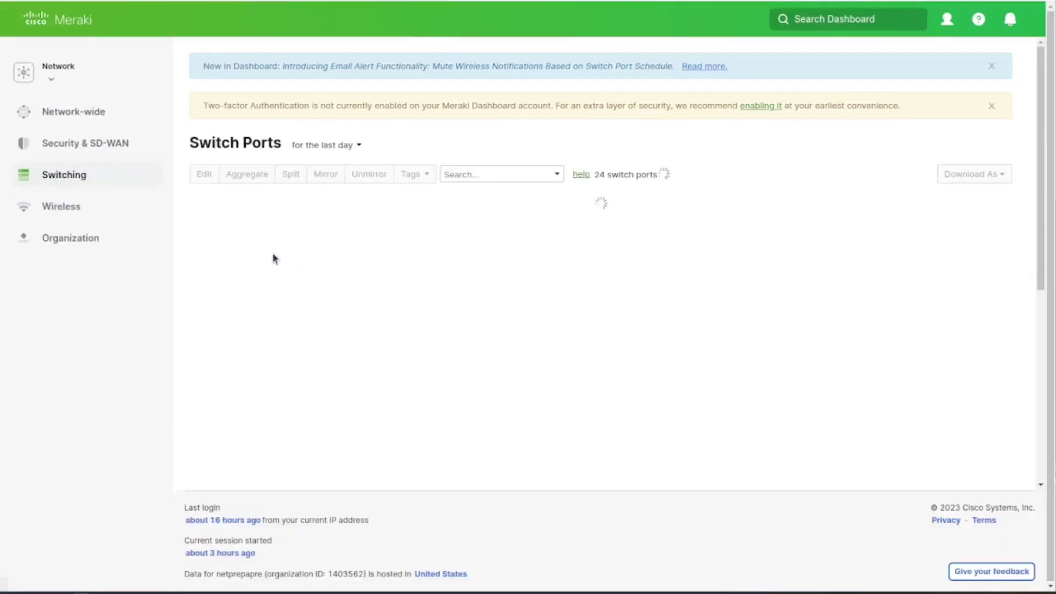
click(203, 208)
click(203, 234)
scroll(224, 283, down, 7)
click(203, 434)
scroll(271, 406, up, 7)
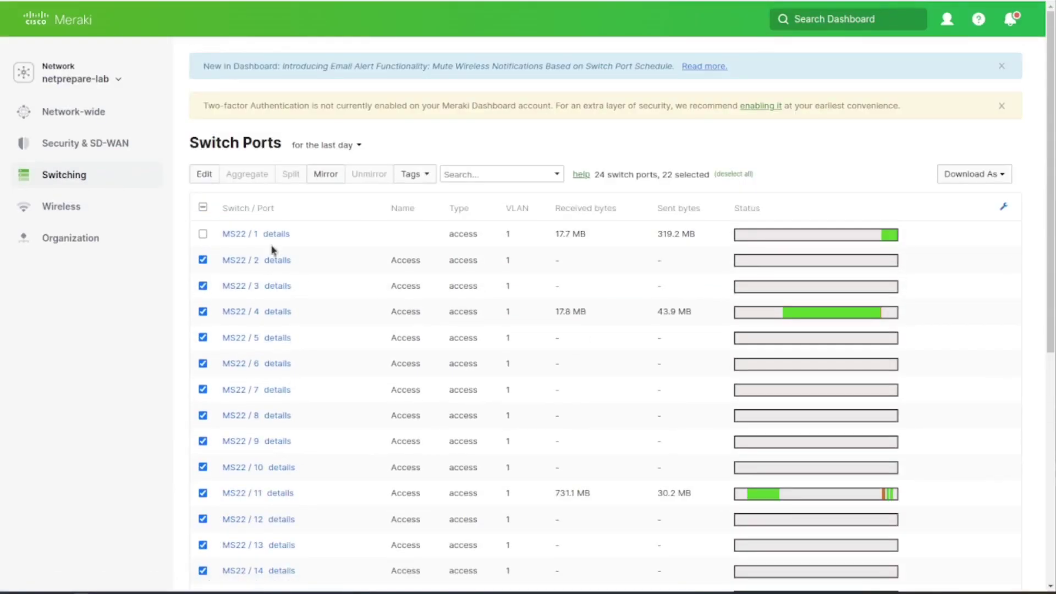
Assign the Meraki Wired access policy to the 22 selected ports
click(204, 174)
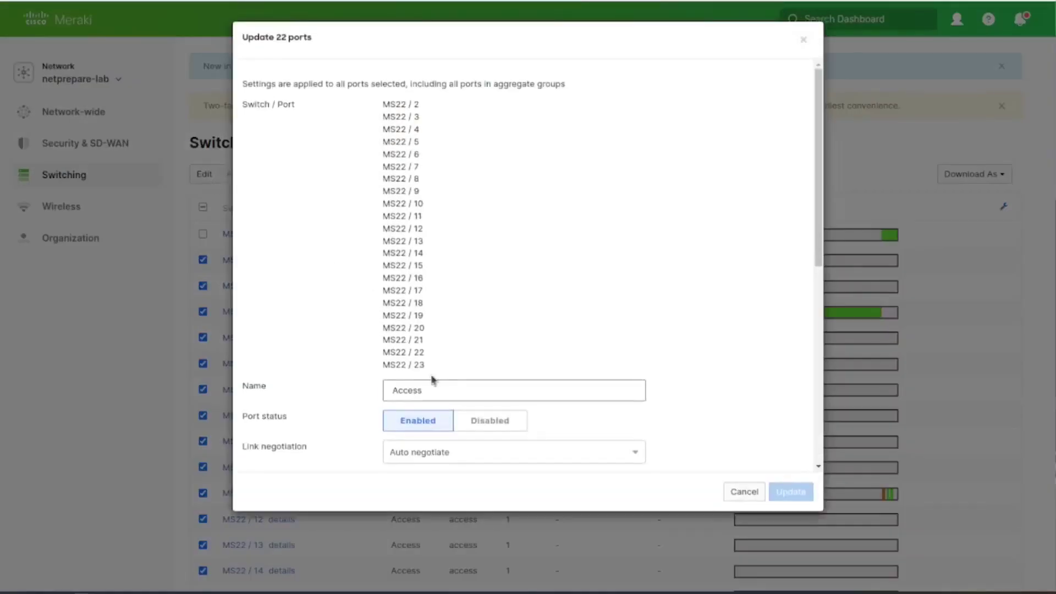
scroll(433, 379, down, 5)
scroll(449, 384, up, 1)
click(495, 325)
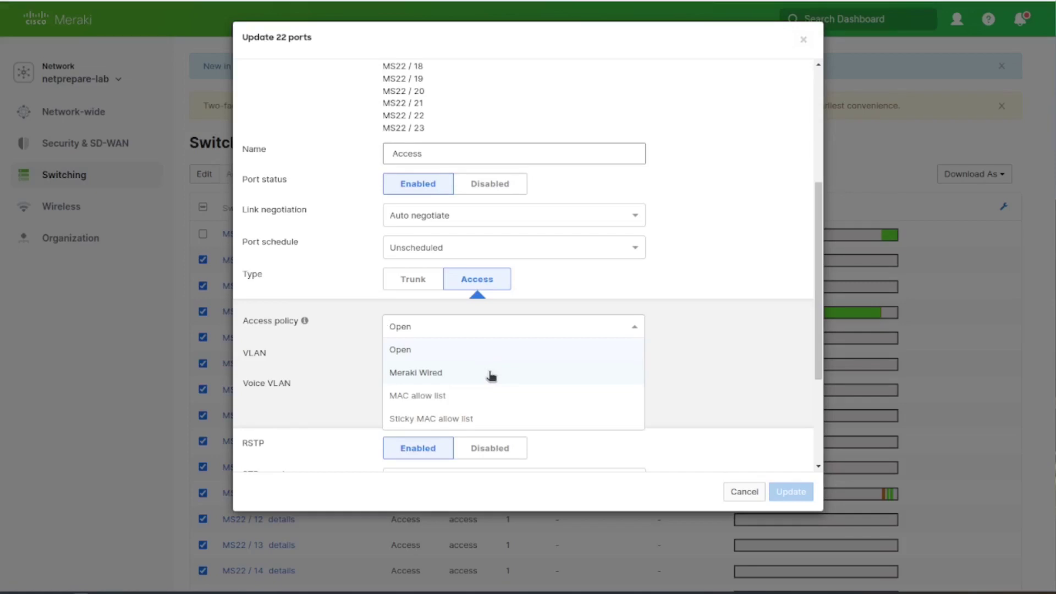
click(491, 375)
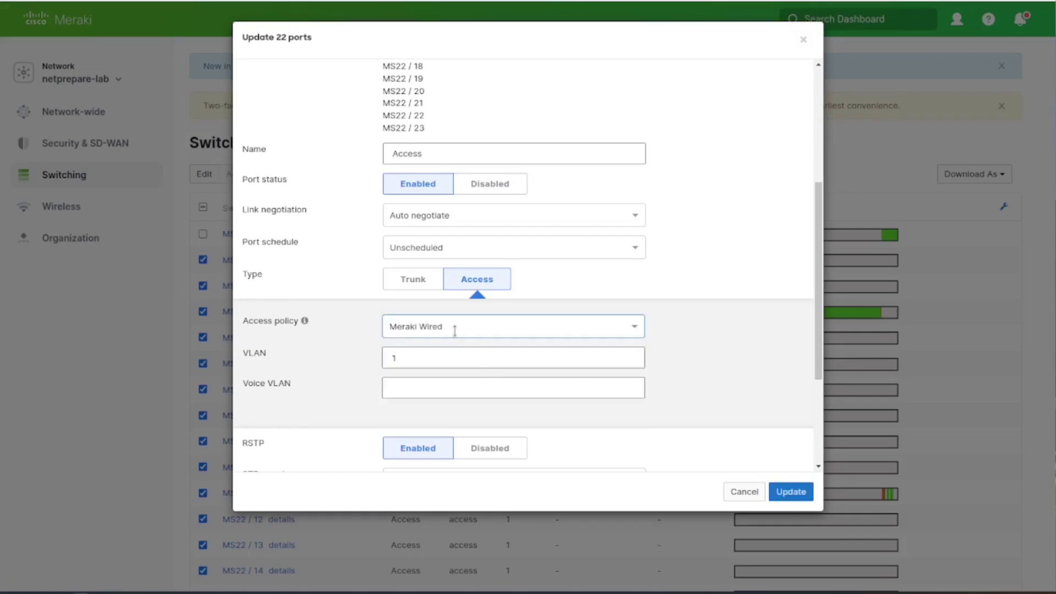
click(787, 491)
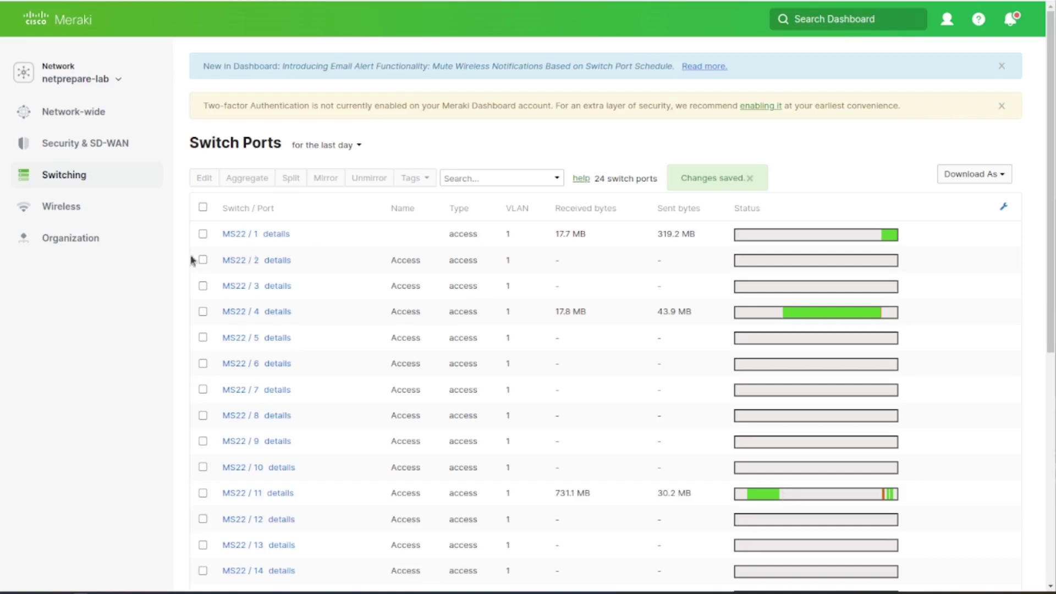
mouse_move(103, 172)
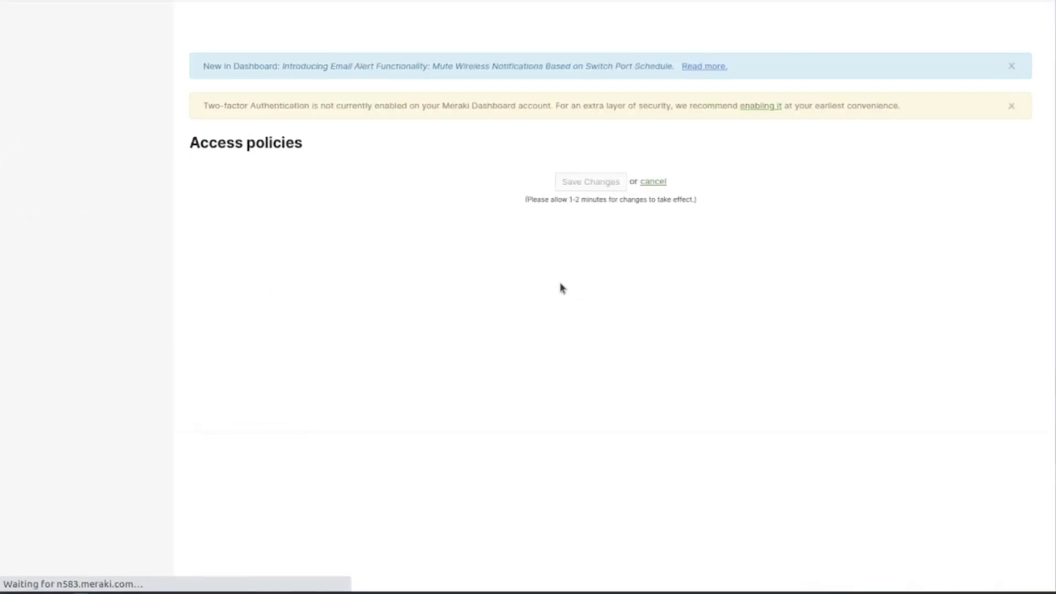
Try Single-Host, view access policy types, then set host mode back to Multi-Domain
scroll(378, 328, down, 3)
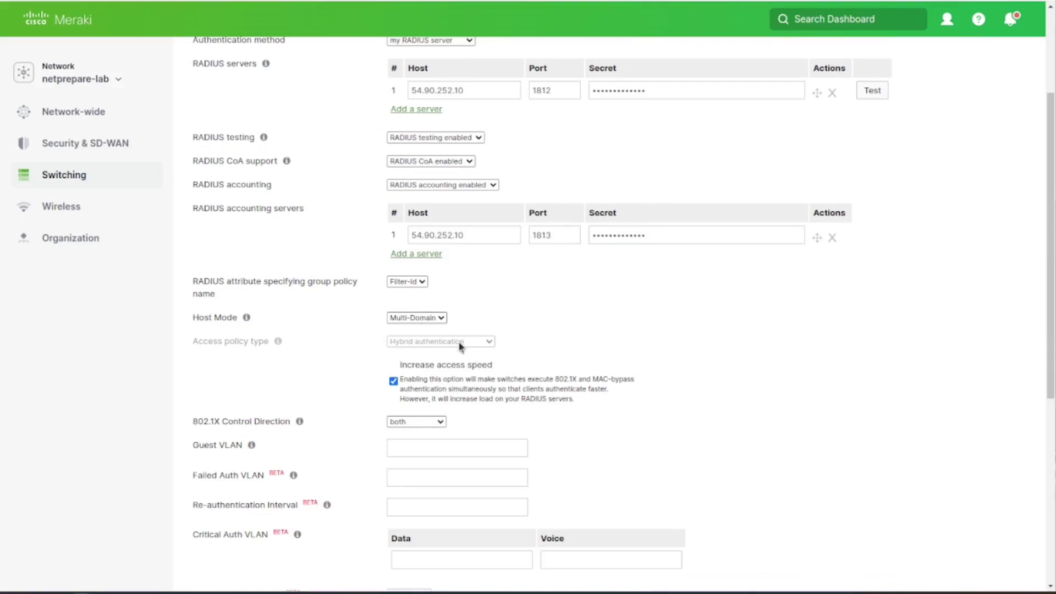
click(439, 321)
click(439, 329)
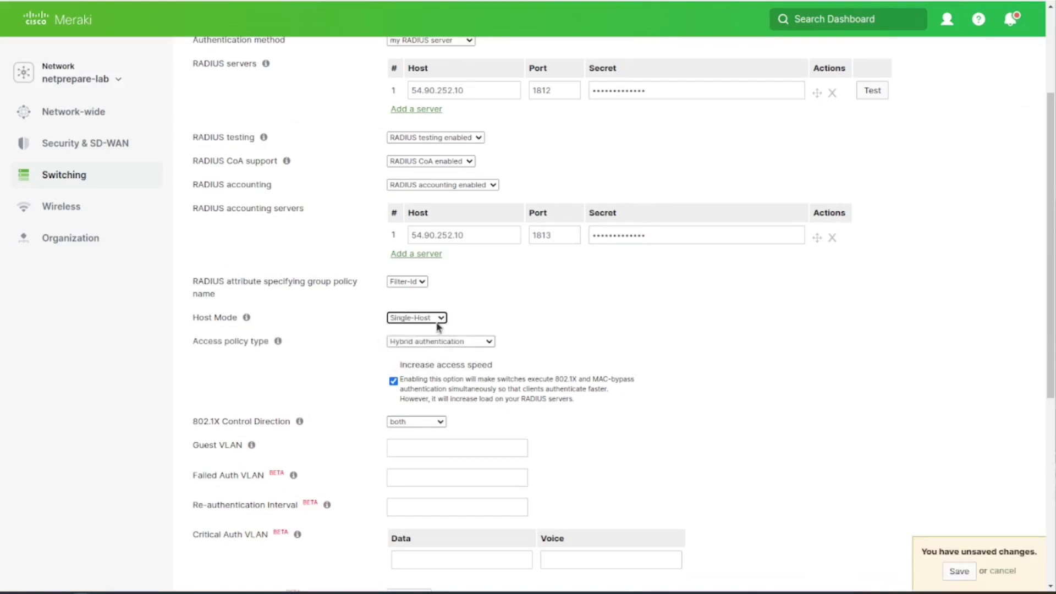
click(461, 343)
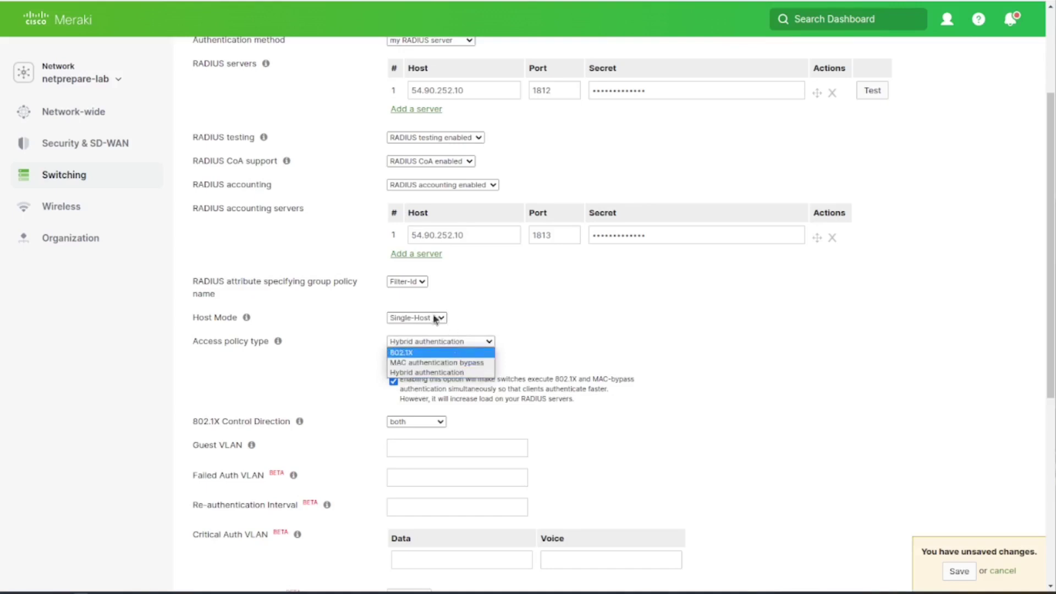
click(442, 319)
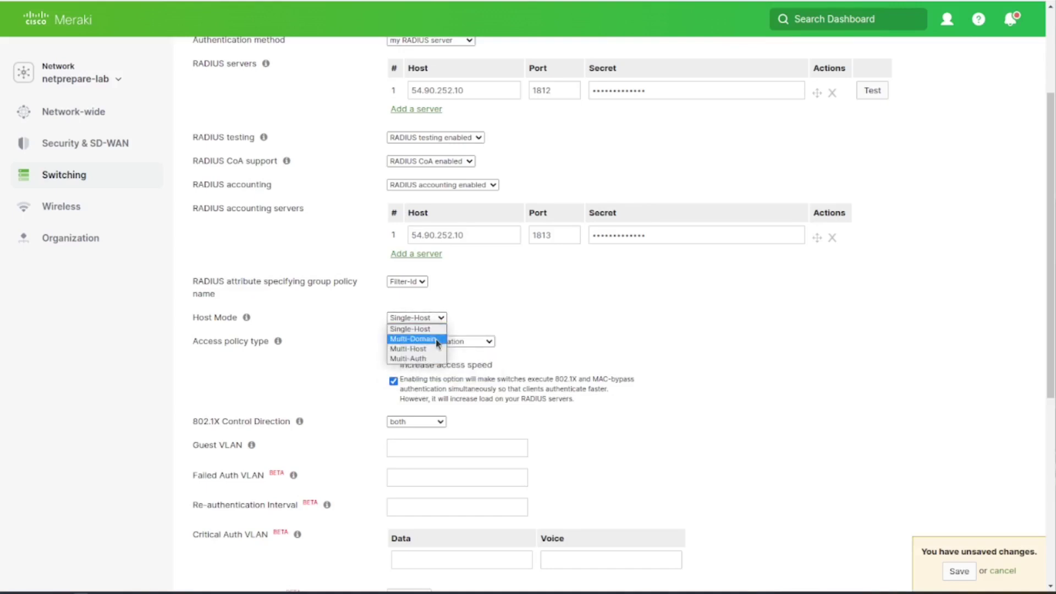
click(438, 340)
Search the access-policy article for 'domain' to read about Multi-Domain host mode
key(ctrl+Tab)
scroll(493, 387, up, 15)
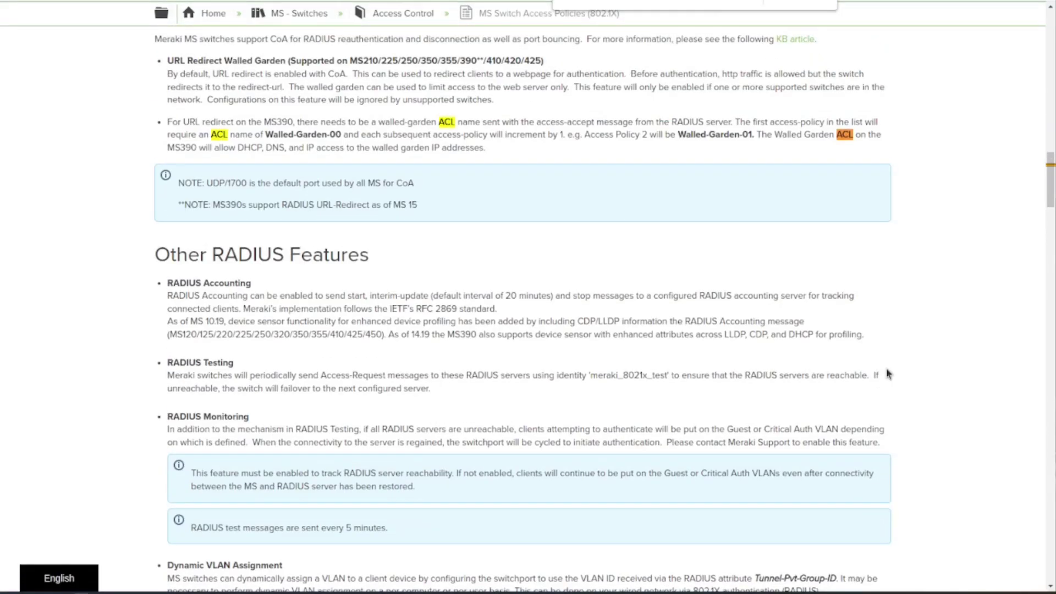
text(domain)
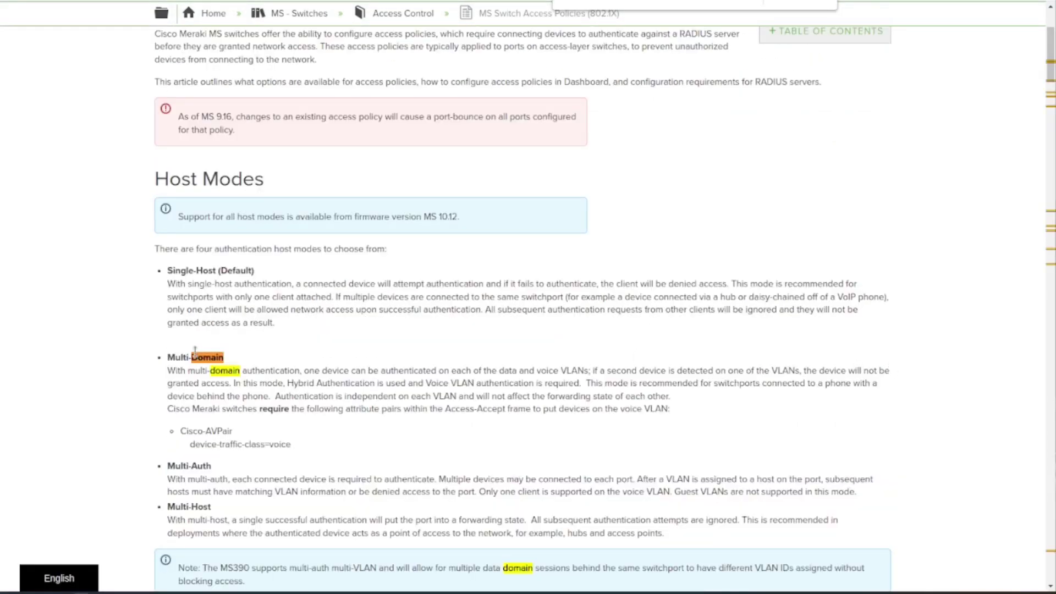
scroll(195, 352, down, 1)
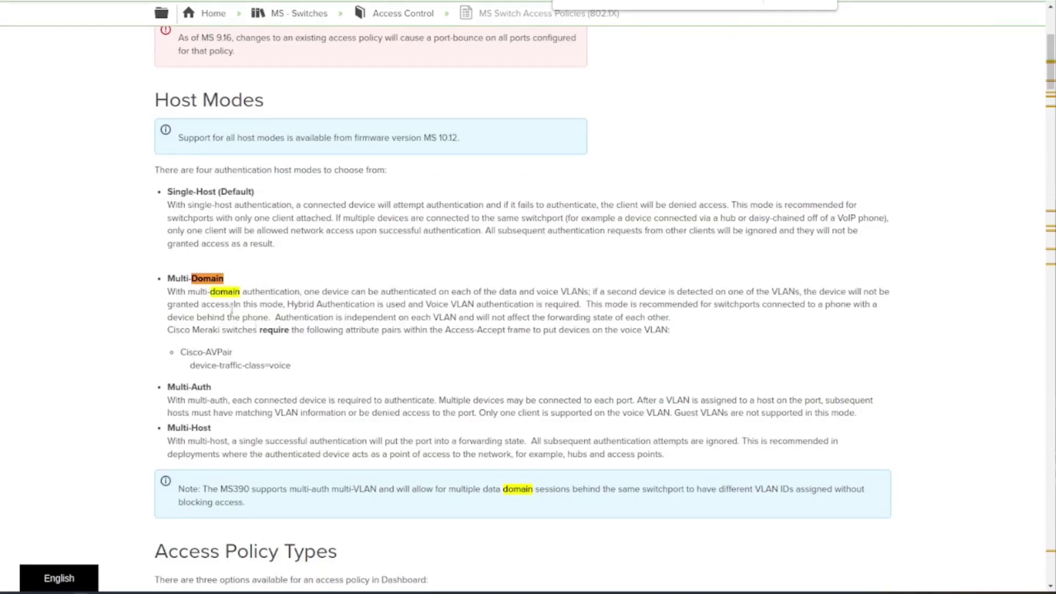
key(ctrl+Tab)
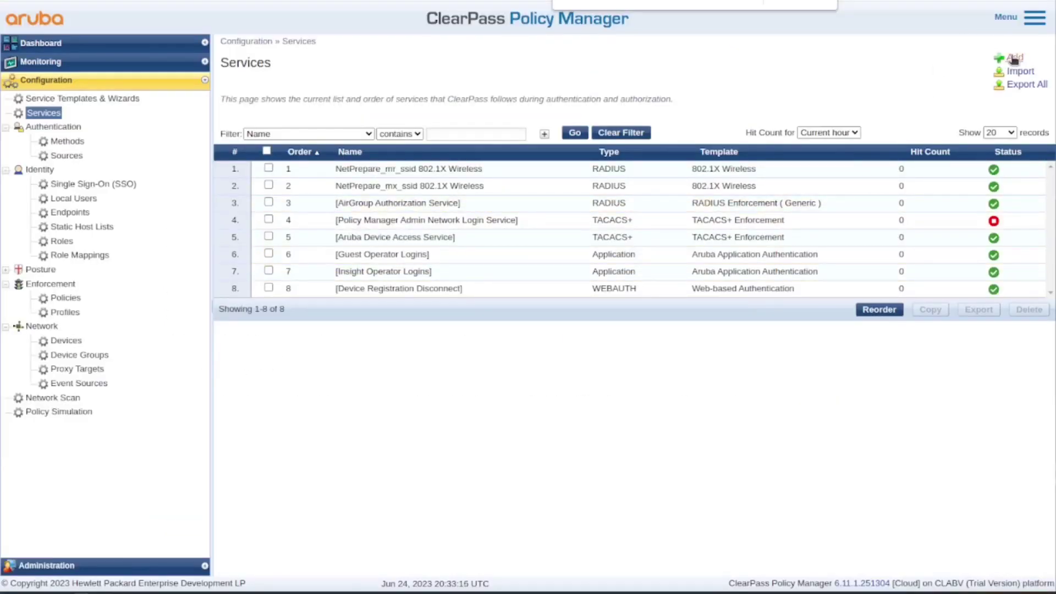
Add a service named NetPrepare_Meraki_Wired that authenticates against NetPrepareAD
click(1014, 59)
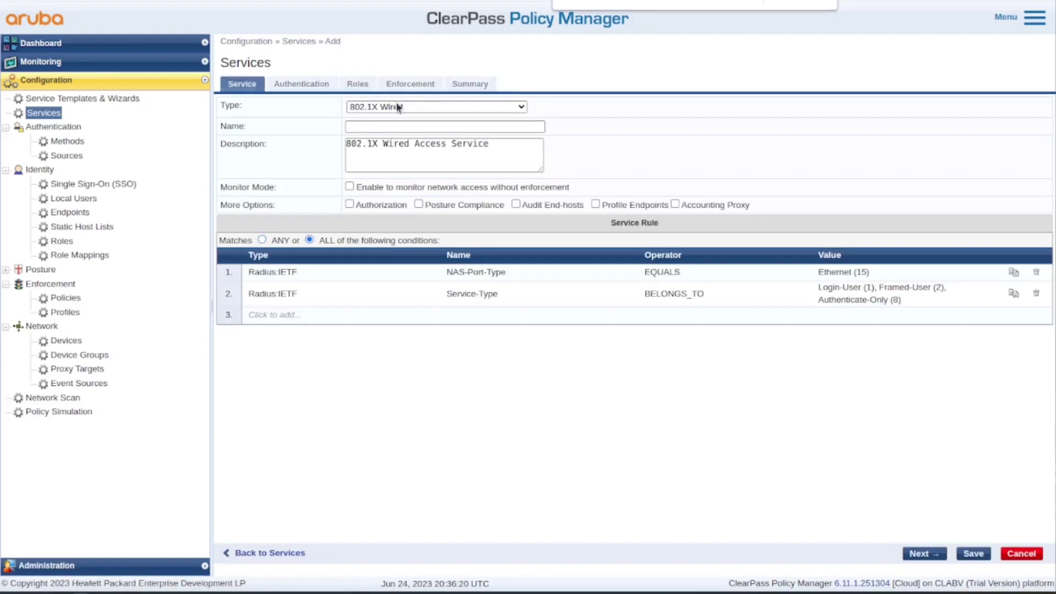
click(393, 126)
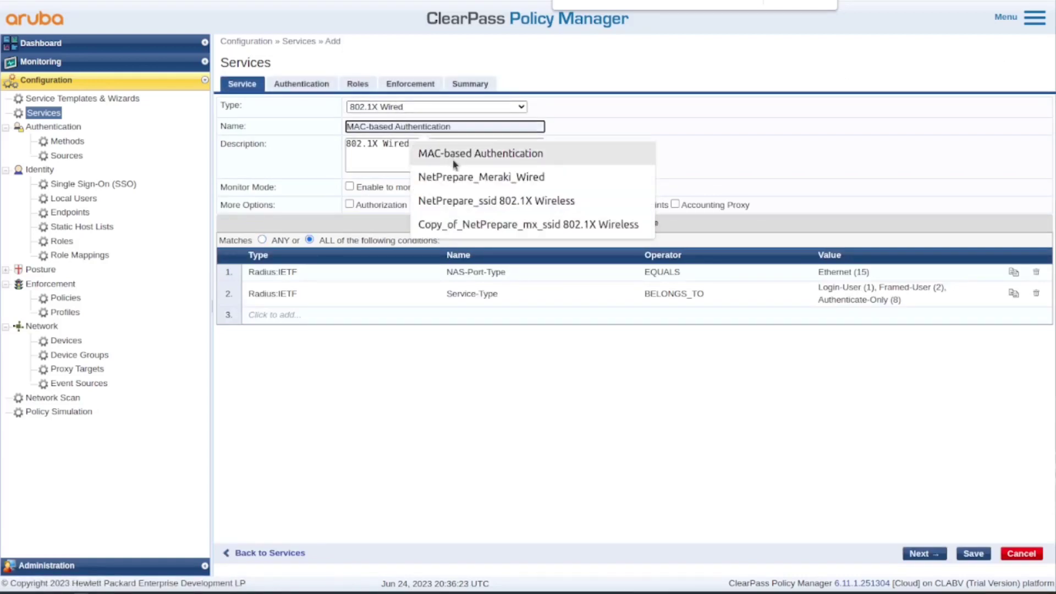
click(480, 177)
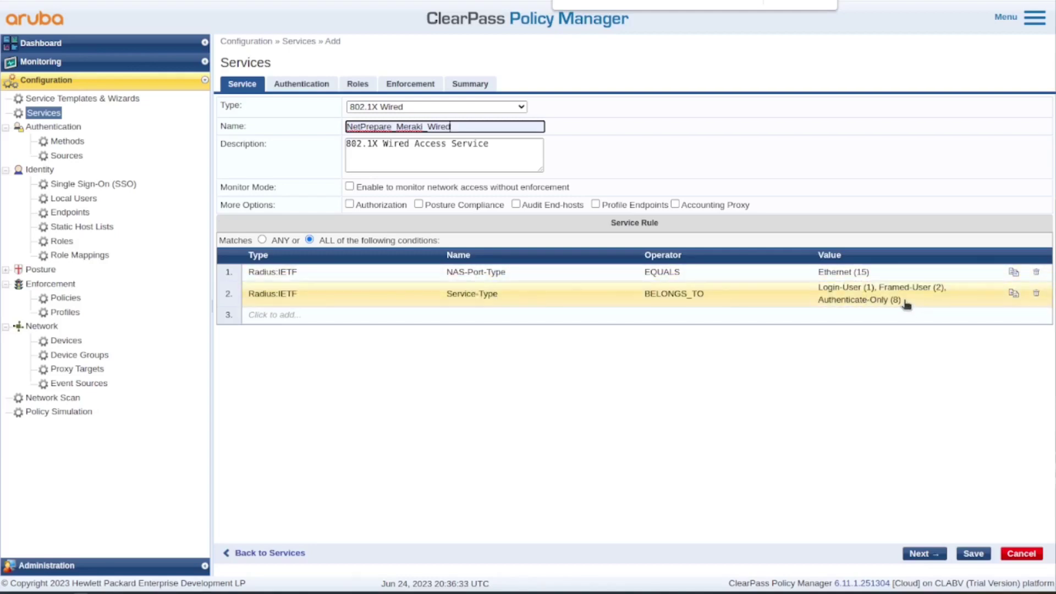
click(285, 86)
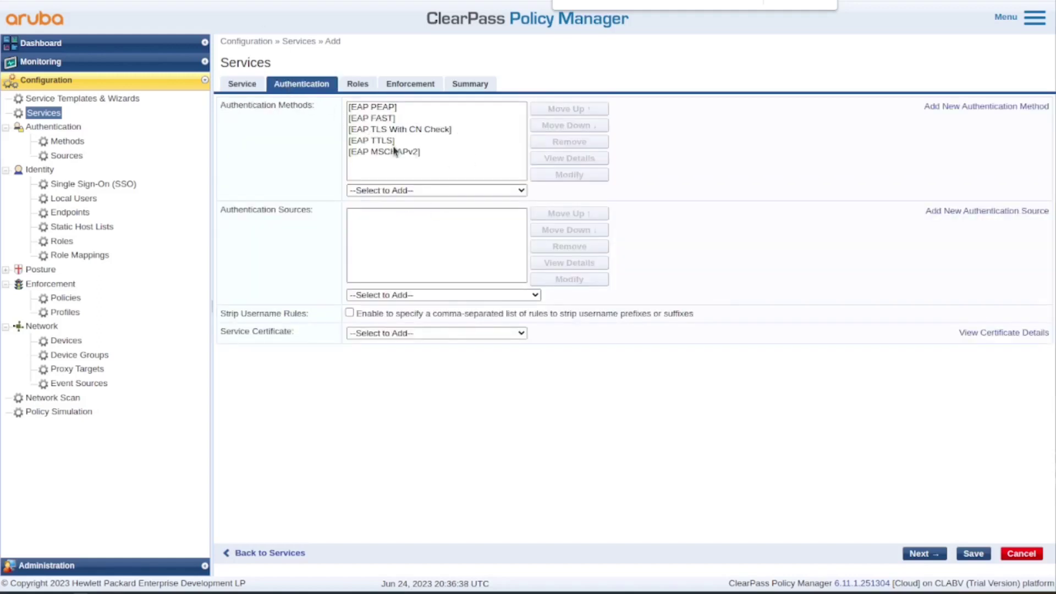
click(455, 295)
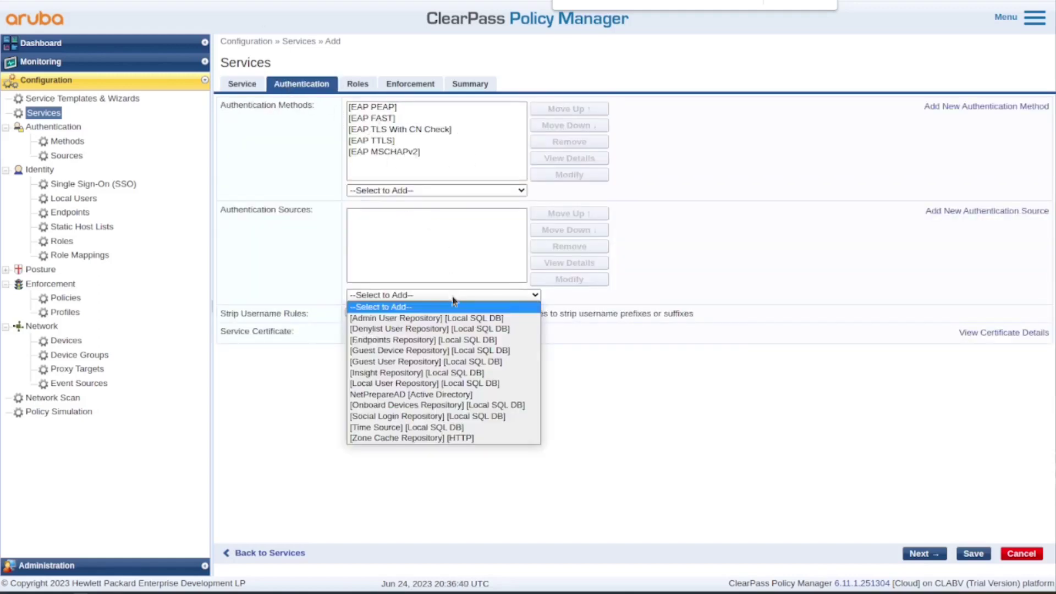
click(465, 395)
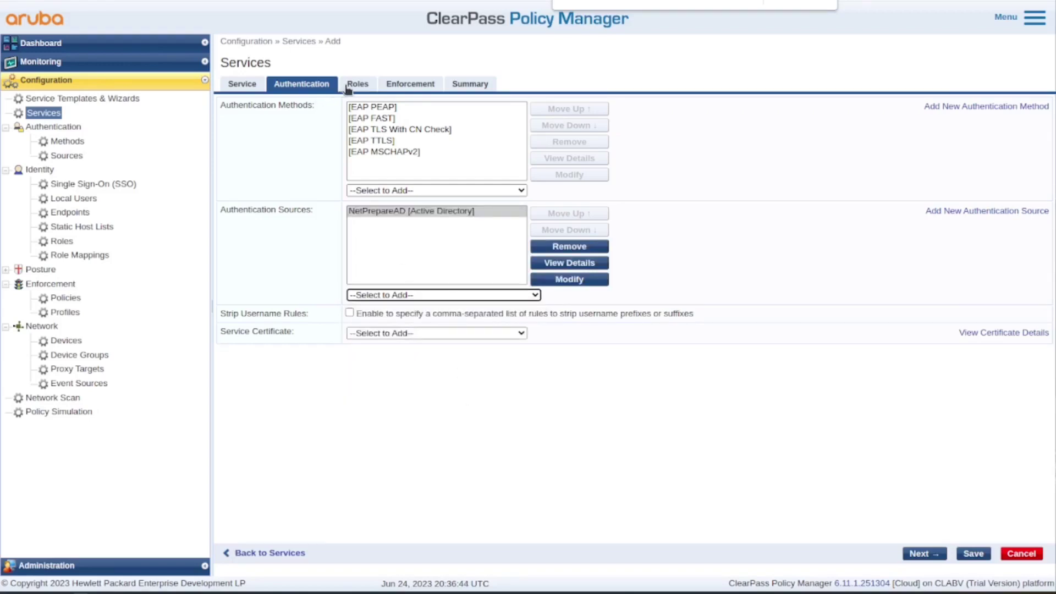
Set NetPrepare_Corp_role as role mapping and start a new enforcement policy
click(352, 87)
click(552, 110)
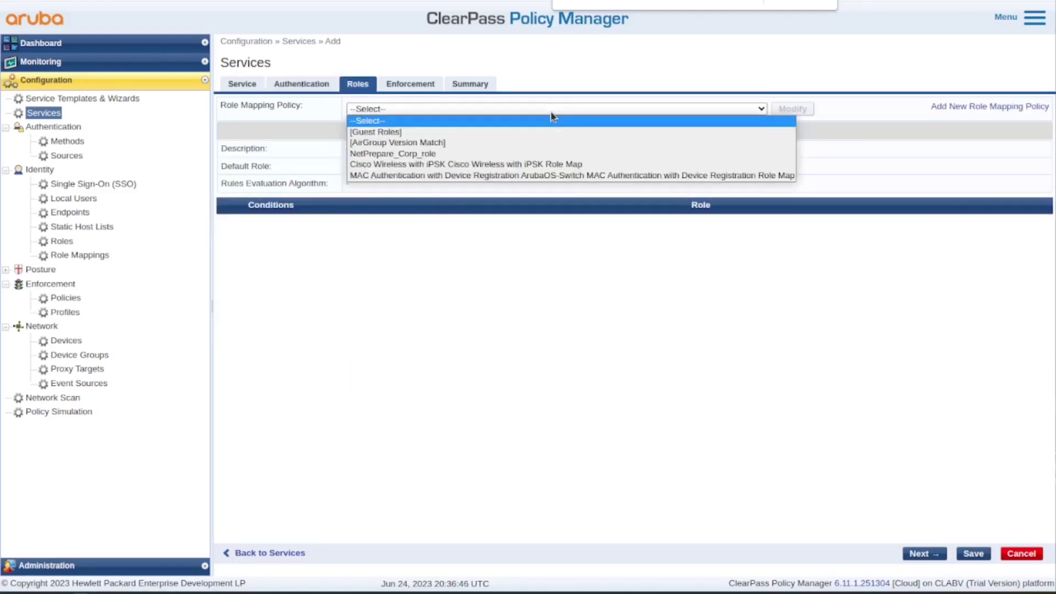
click(548, 154)
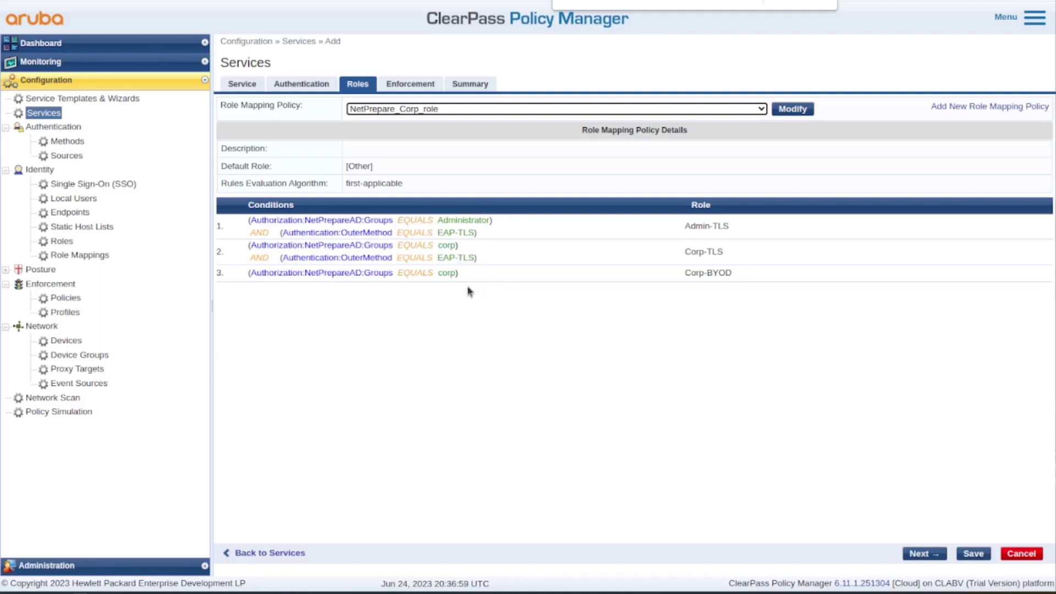
click(416, 86)
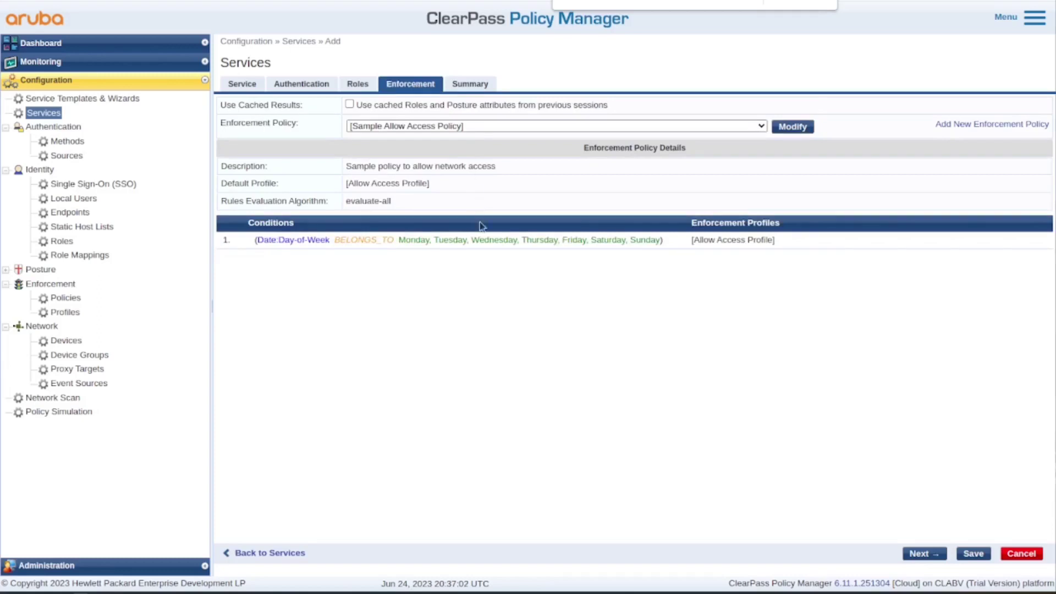
click(985, 124)
Name the enforcement policy Meraki MR with Deny Access Profile as the default
click(431, 105)
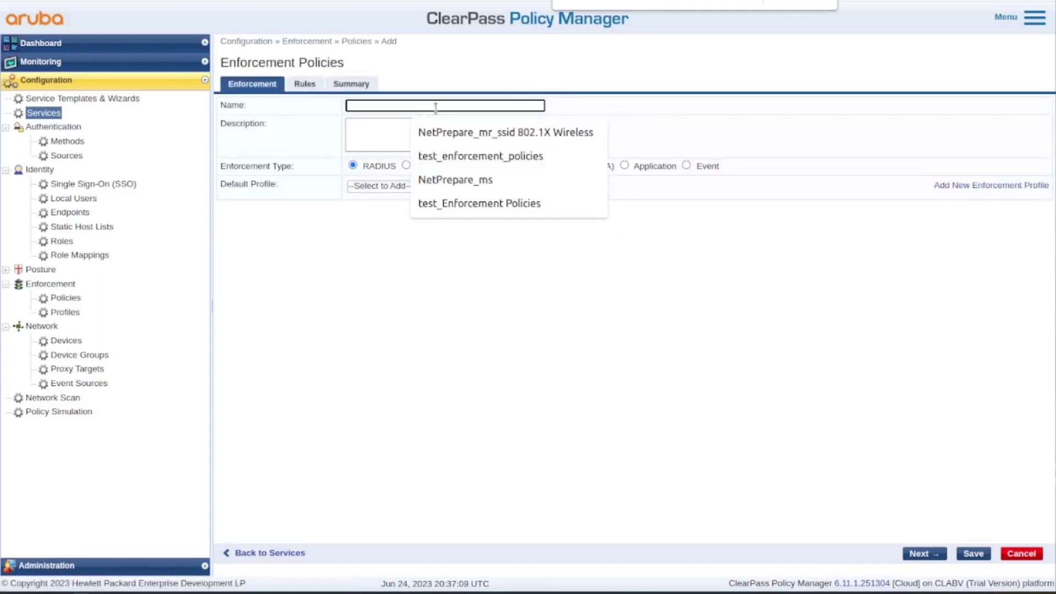
text(Meraki MR)
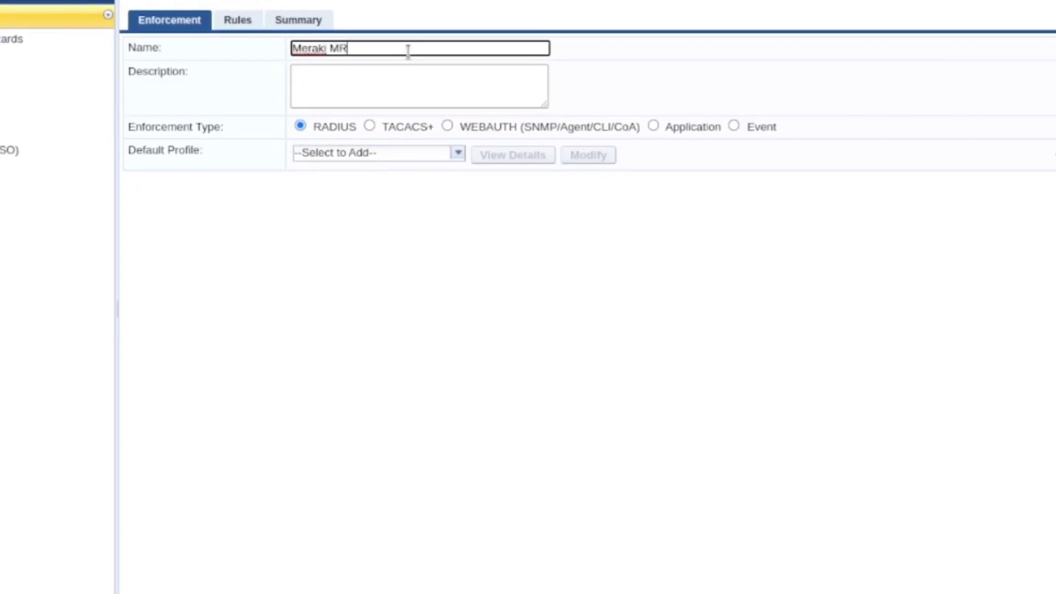
click(456, 153)
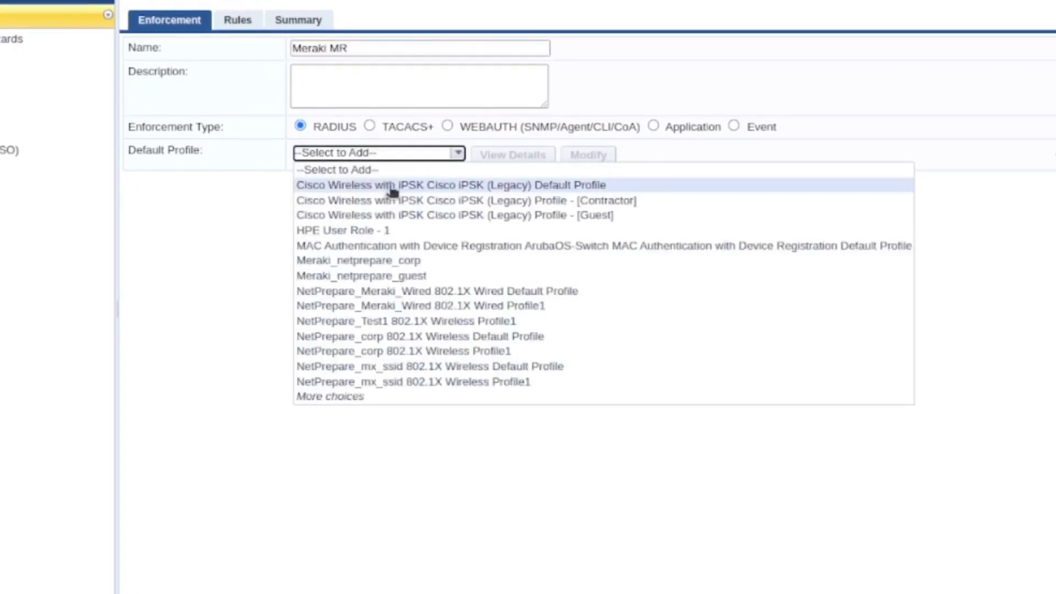
click(394, 398)
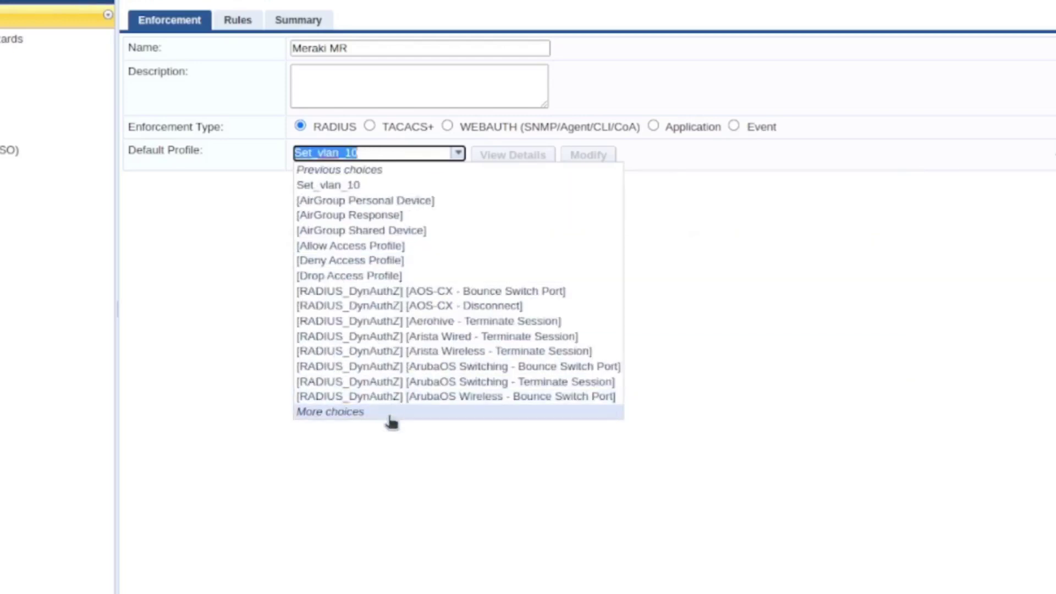
click(391, 414)
click(391, 414)
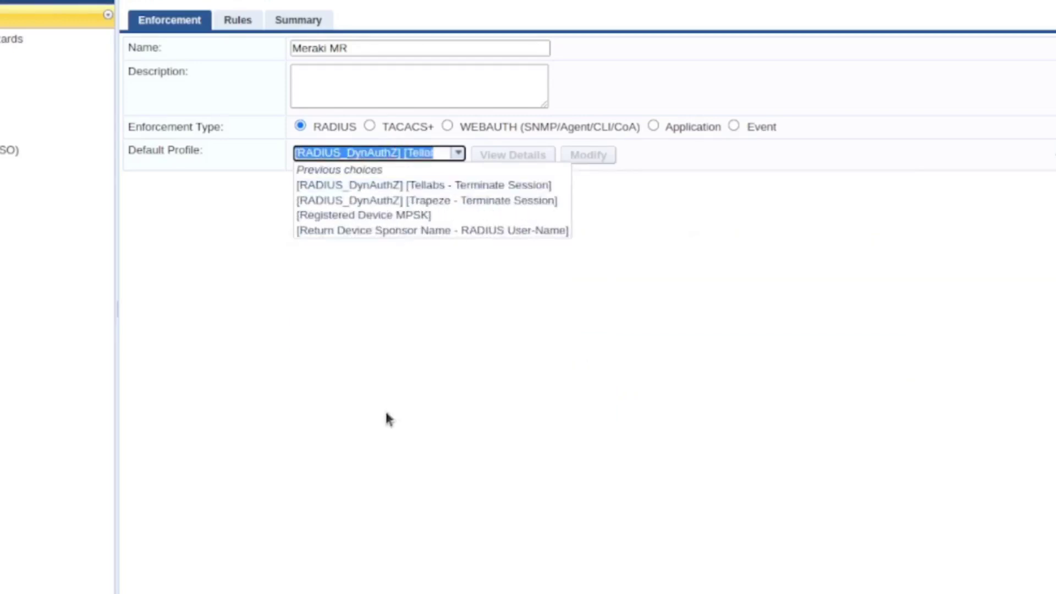
click(385, 171)
click(385, 170)
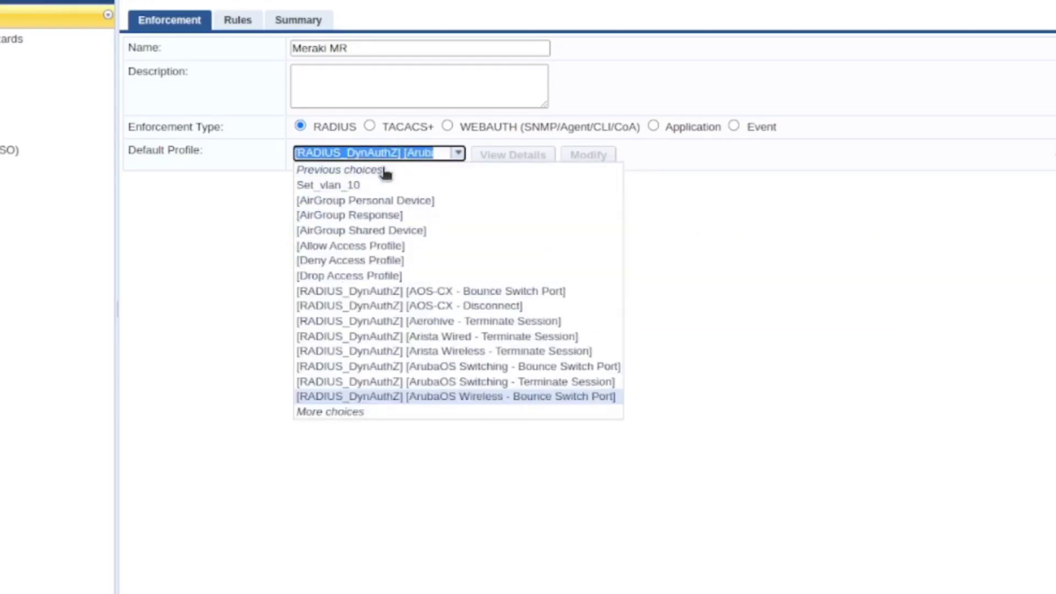
click(391, 261)
Start a new rule with the condition Tips:Role MATCHES_ANY
click(239, 21)
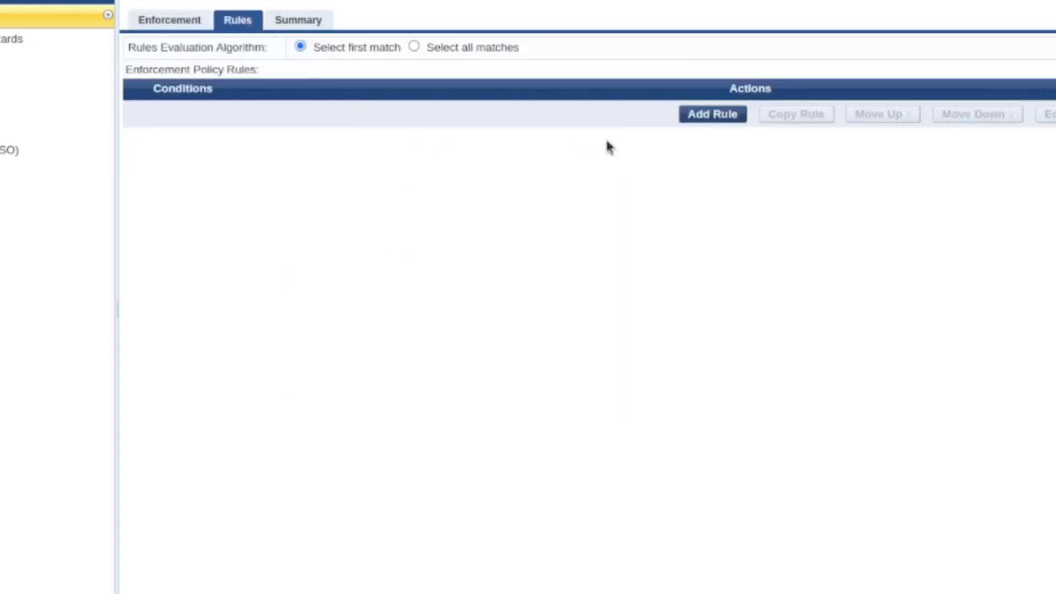
click(714, 114)
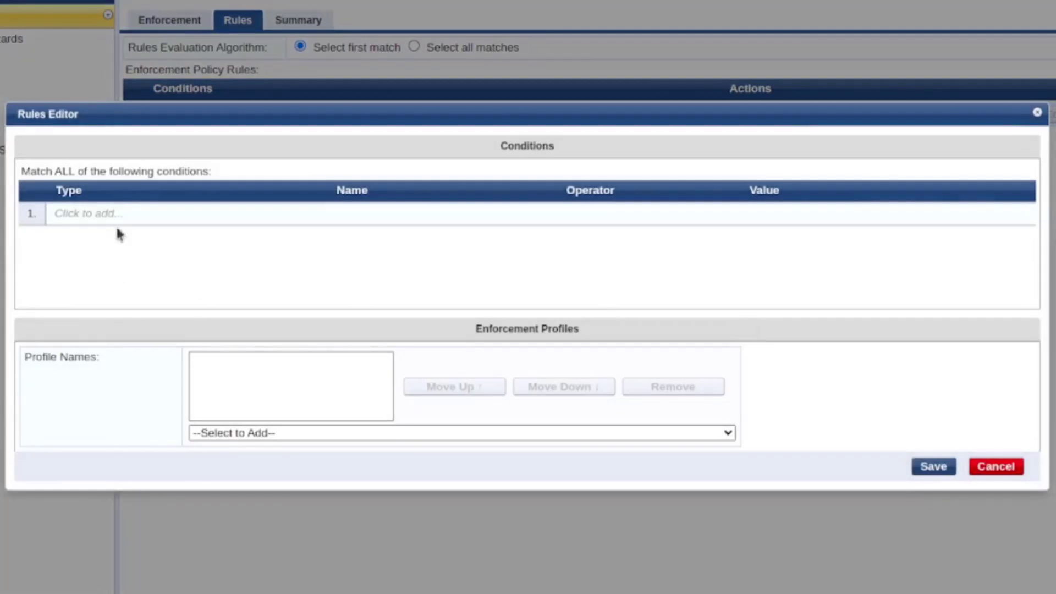
click(117, 226)
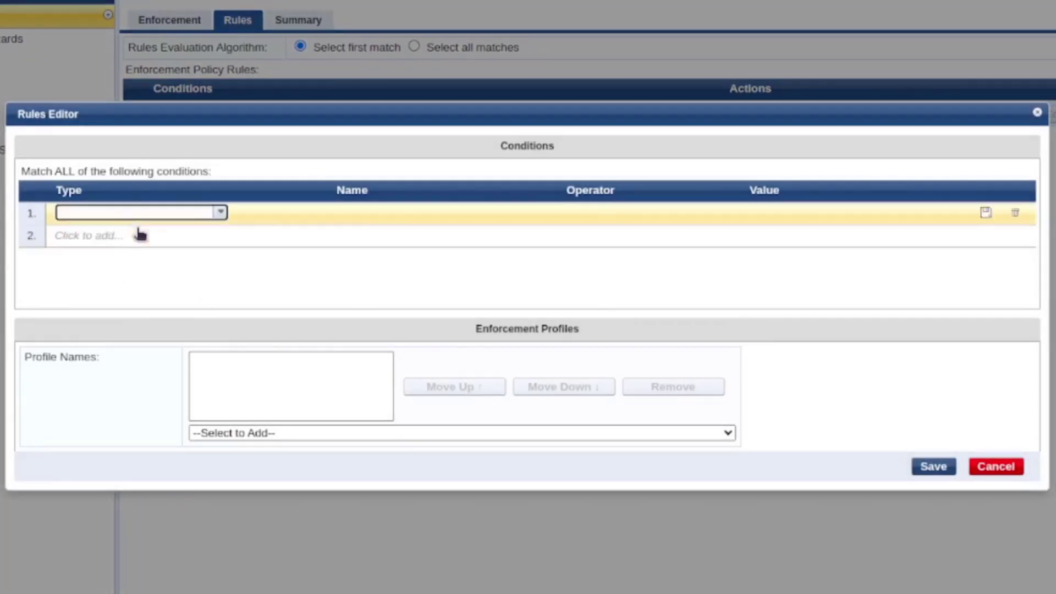
click(221, 213)
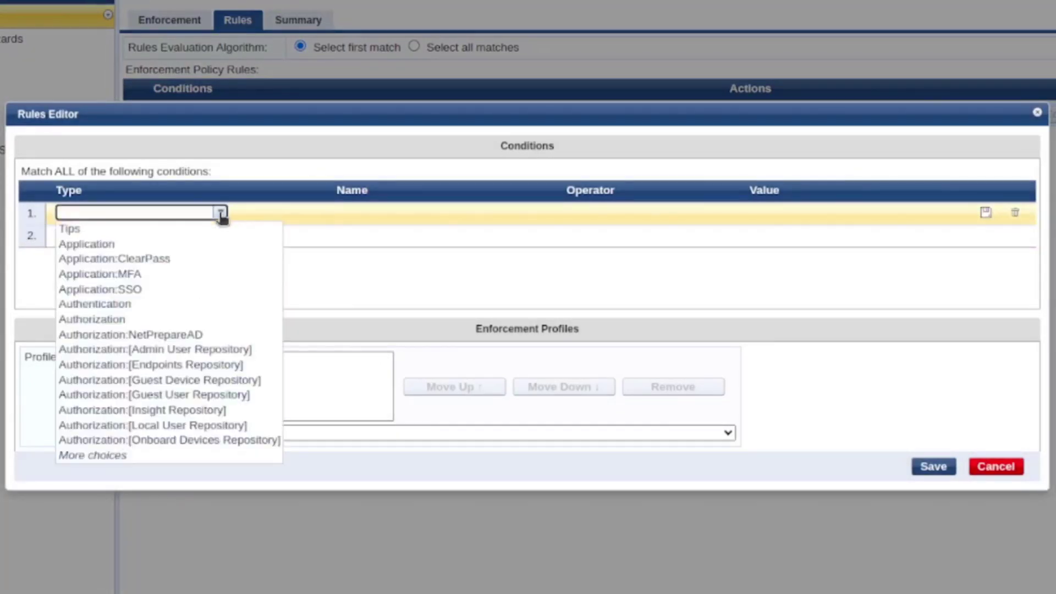
click(202, 335)
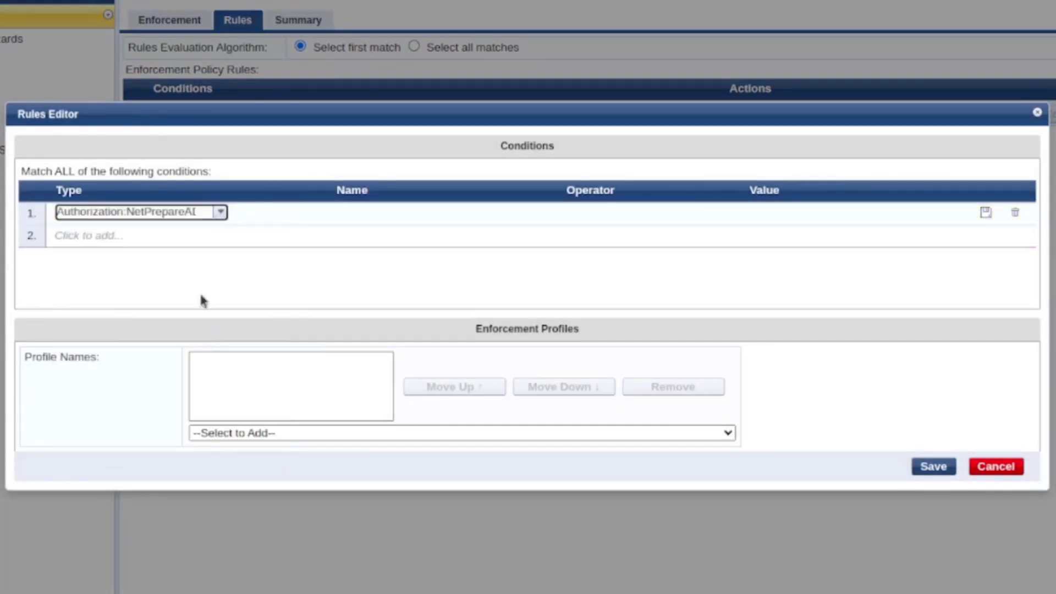
click(213, 215)
click(170, 230)
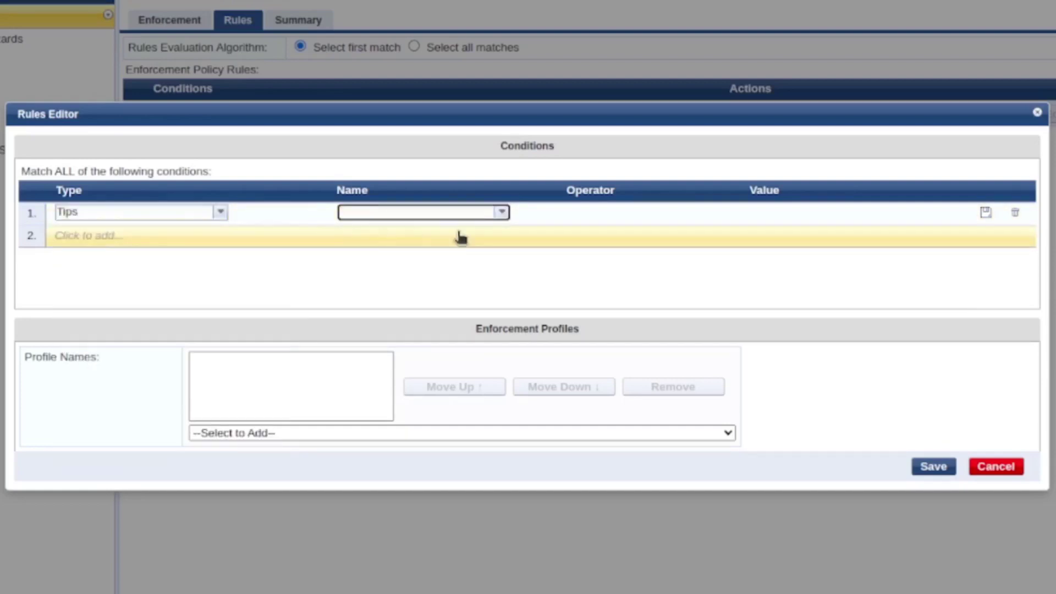
click(502, 213)
click(466, 246)
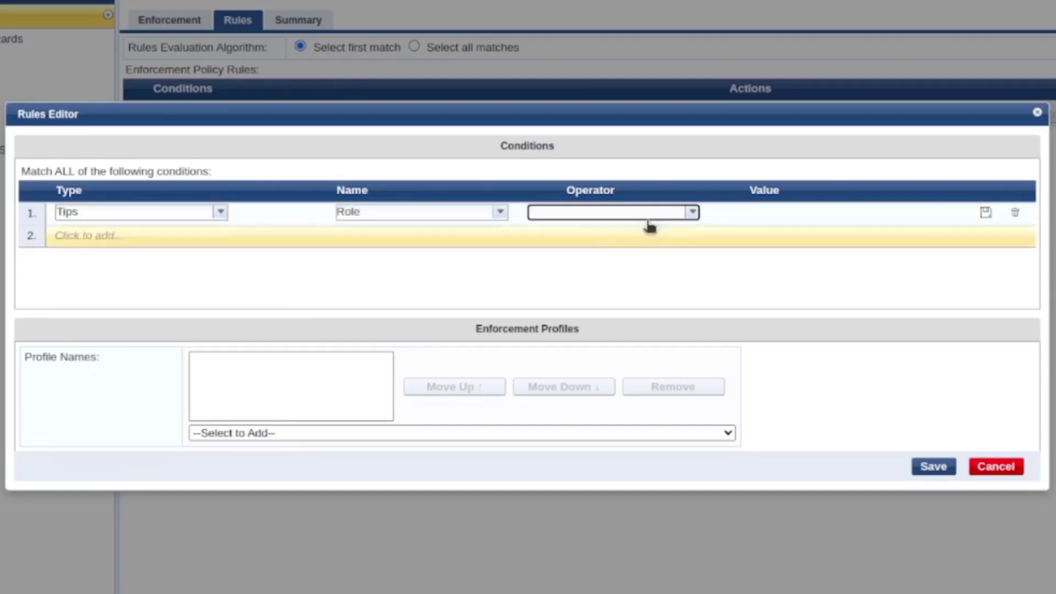
click(693, 213)
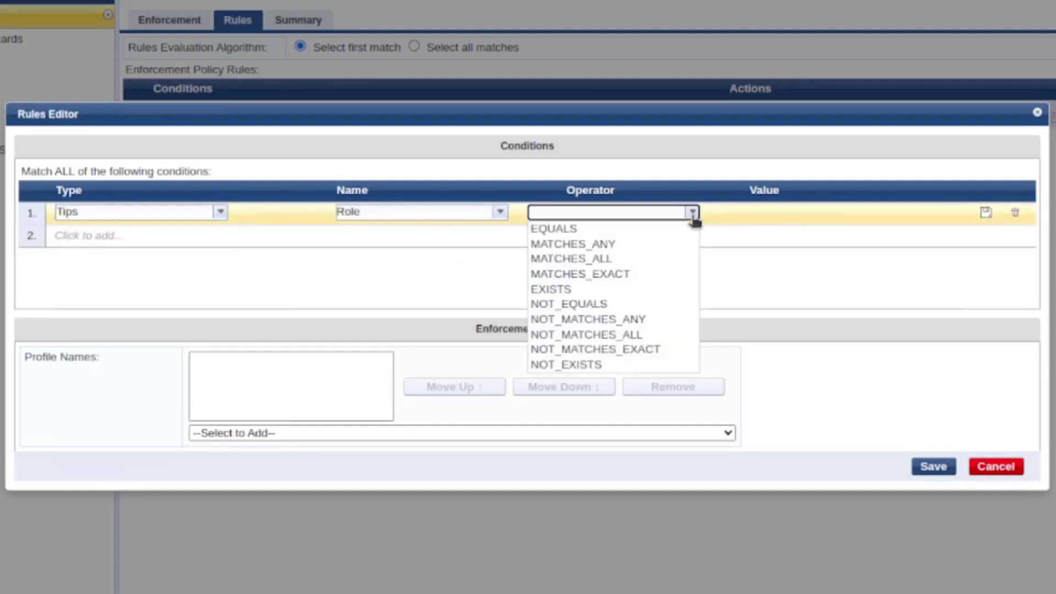
click(649, 244)
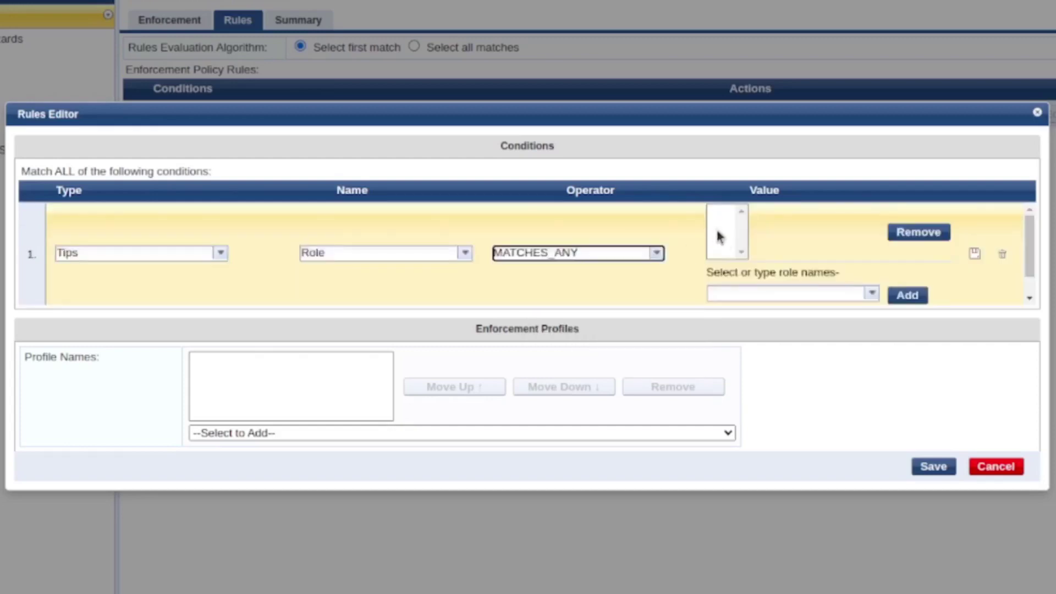
Match roles Admin-TLS and Corp-TLS, apply Set_vlan_10, and save the rule
click(872, 295)
click(847, 311)
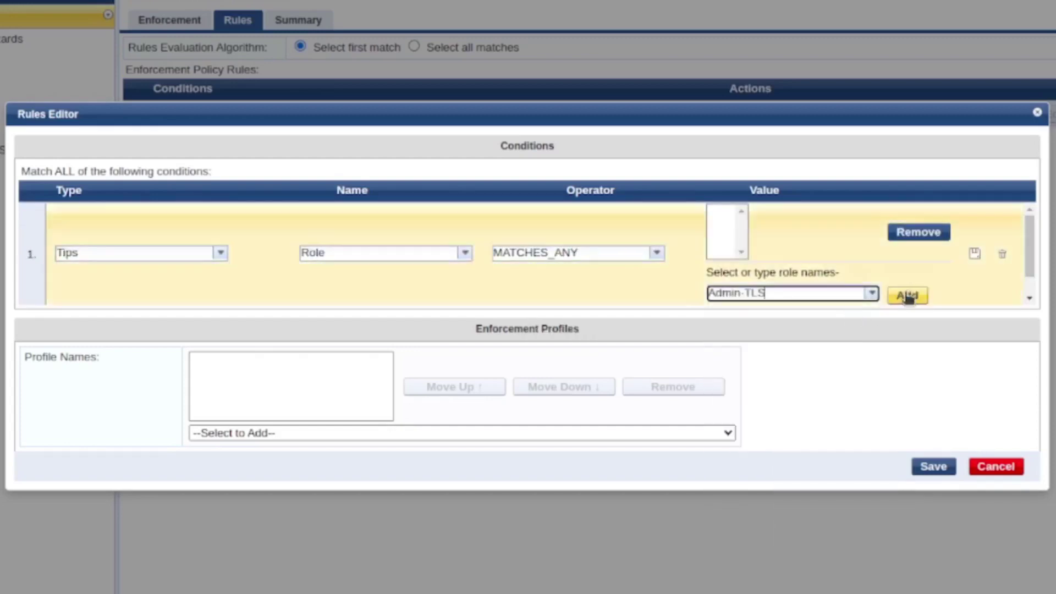
click(907, 296)
click(873, 297)
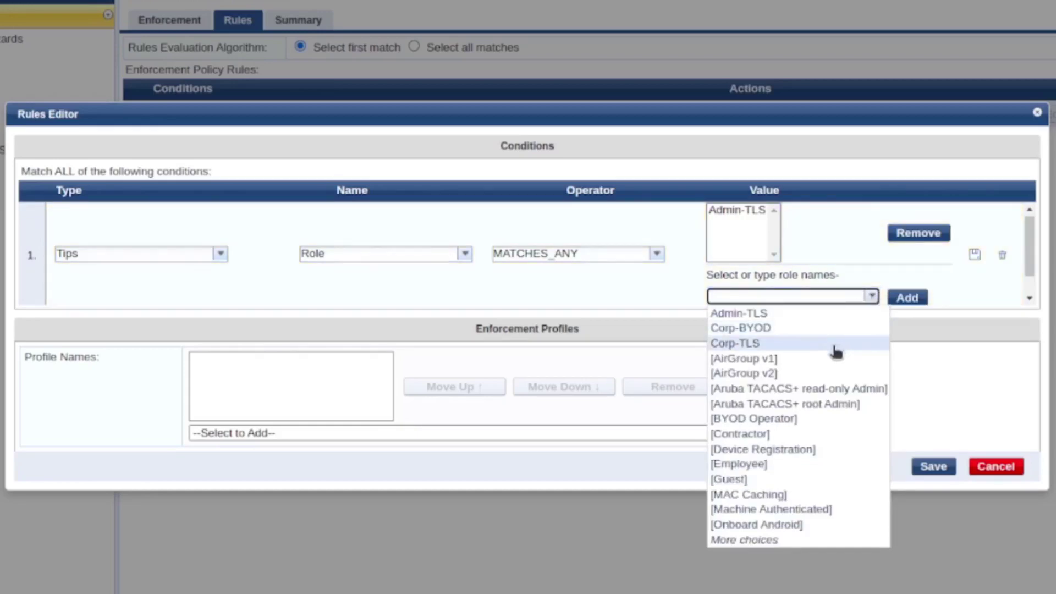
click(836, 344)
click(905, 298)
scroll(870, 279, down, 1)
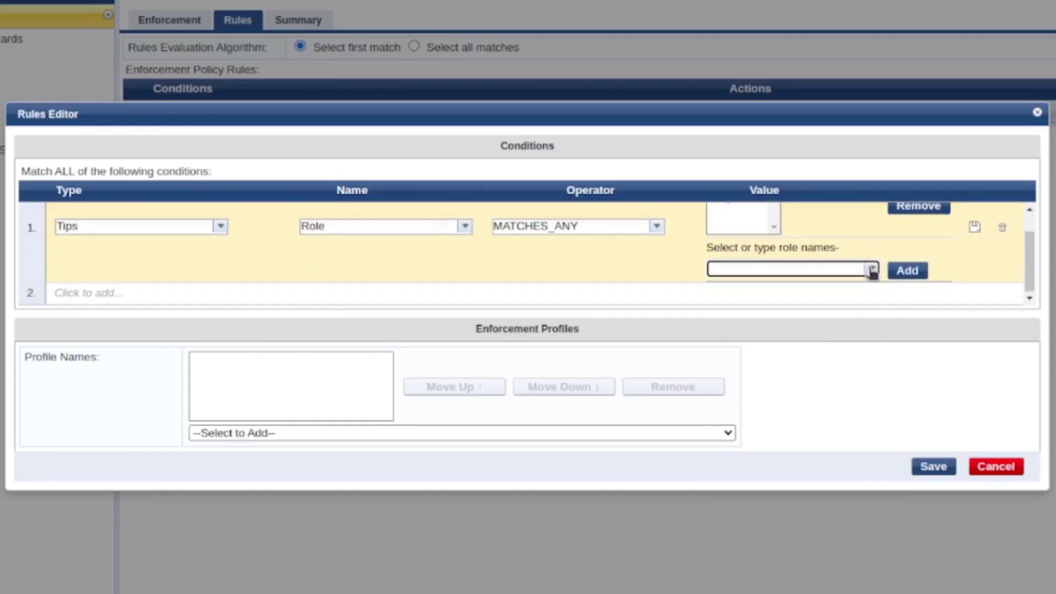
click(695, 434)
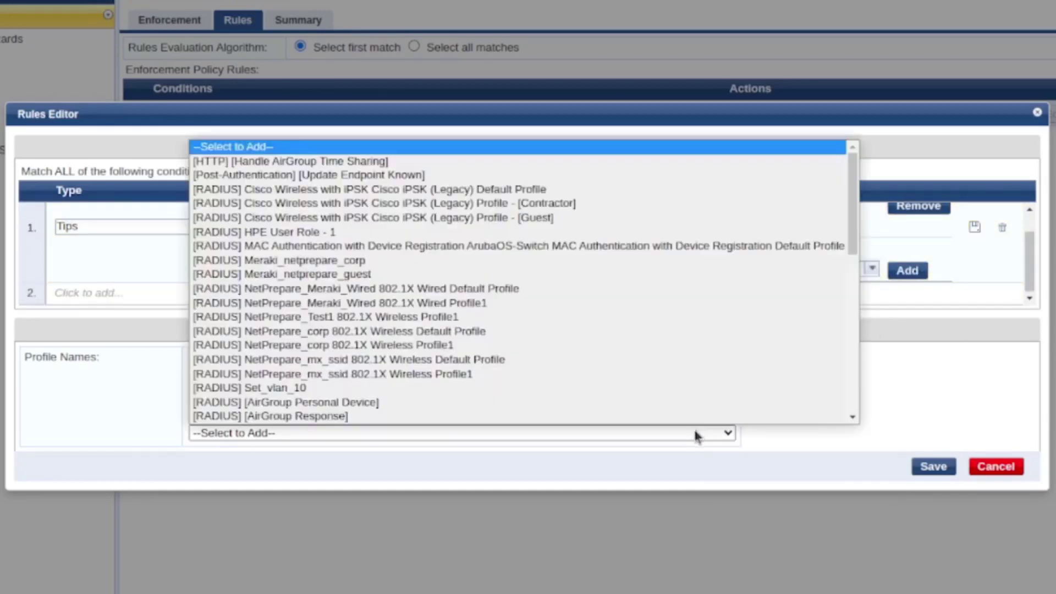
scroll(495, 402, down, 1)
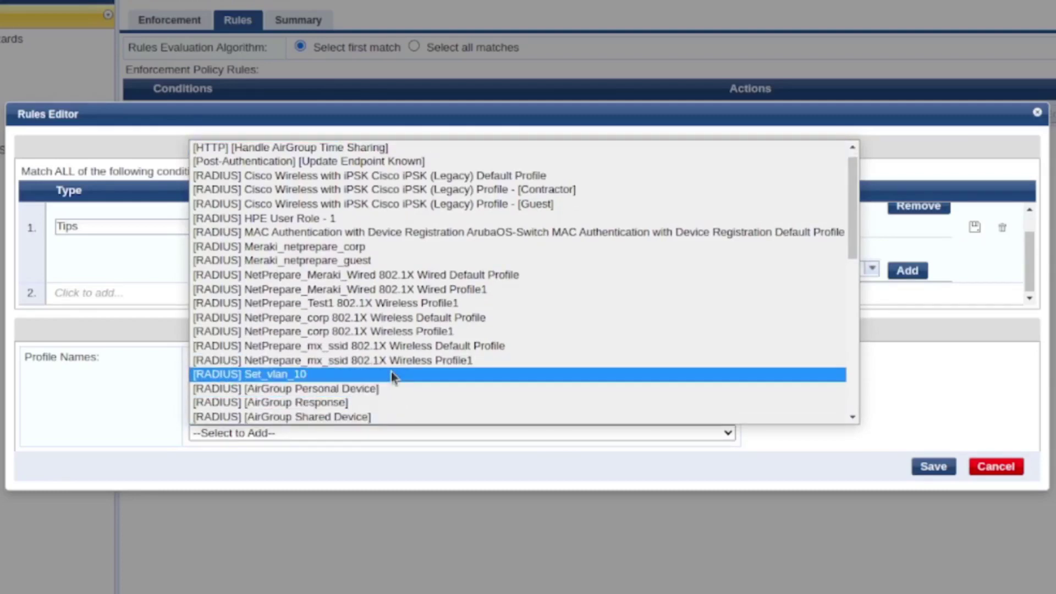
click(392, 374)
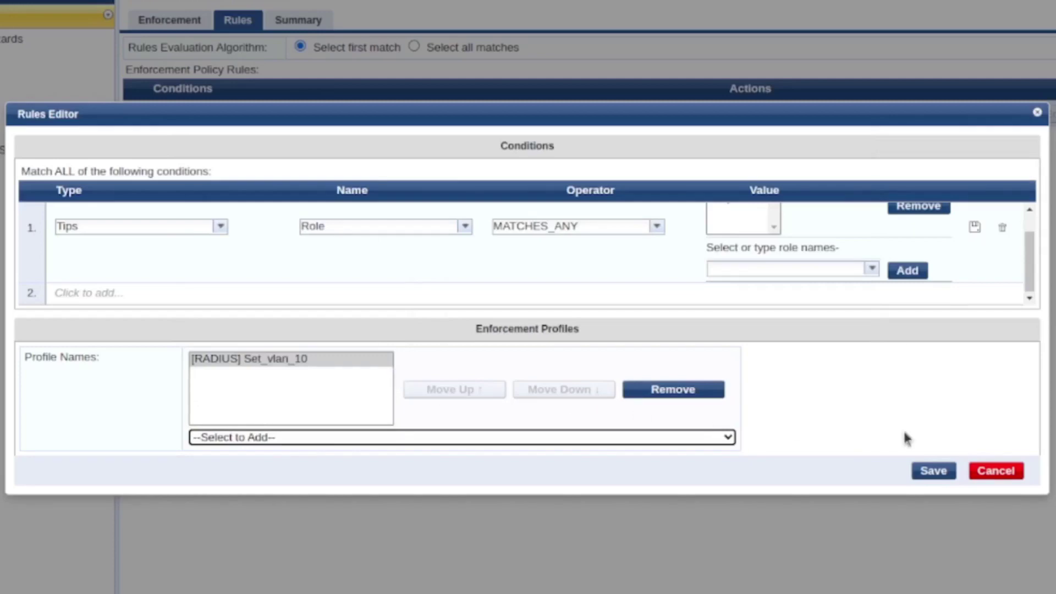
click(938, 471)
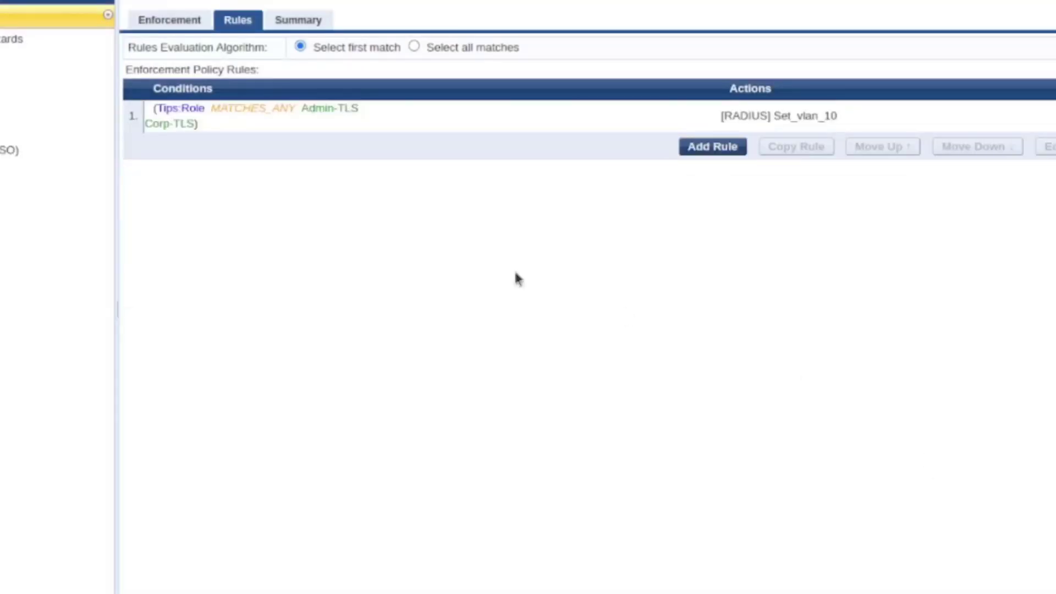
Add a second rule with condition Tips:Role EQUALS Corp-BYOD
click(713, 147)
click(235, 207)
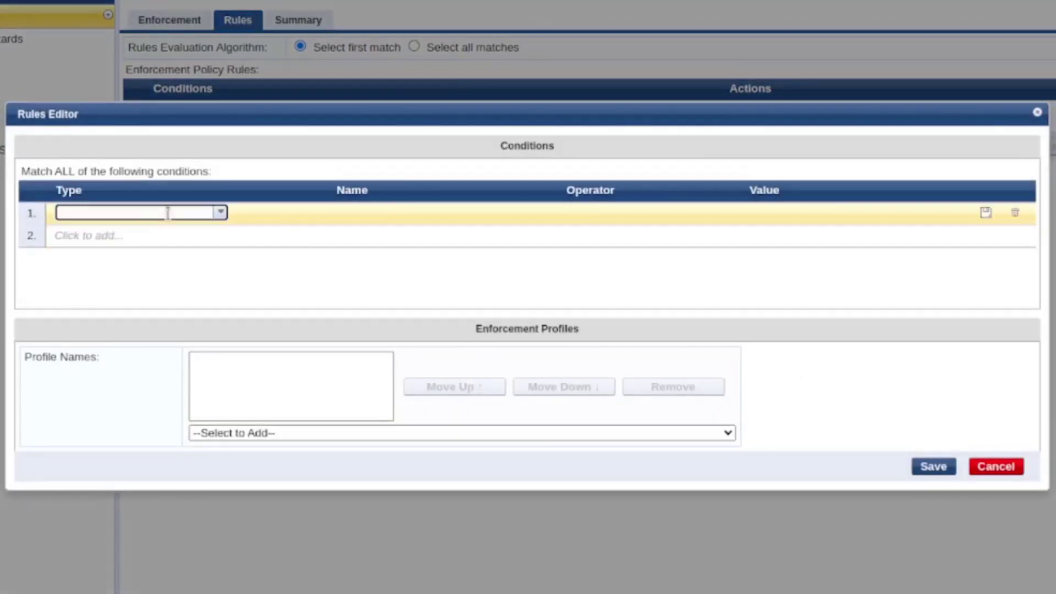
click(219, 215)
click(212, 228)
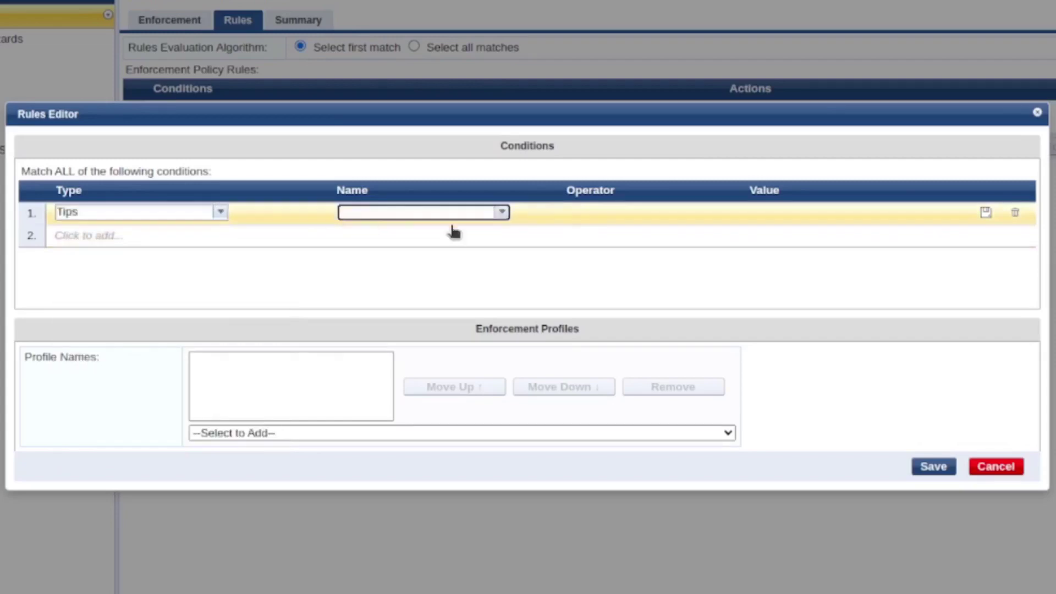
click(502, 213)
click(477, 244)
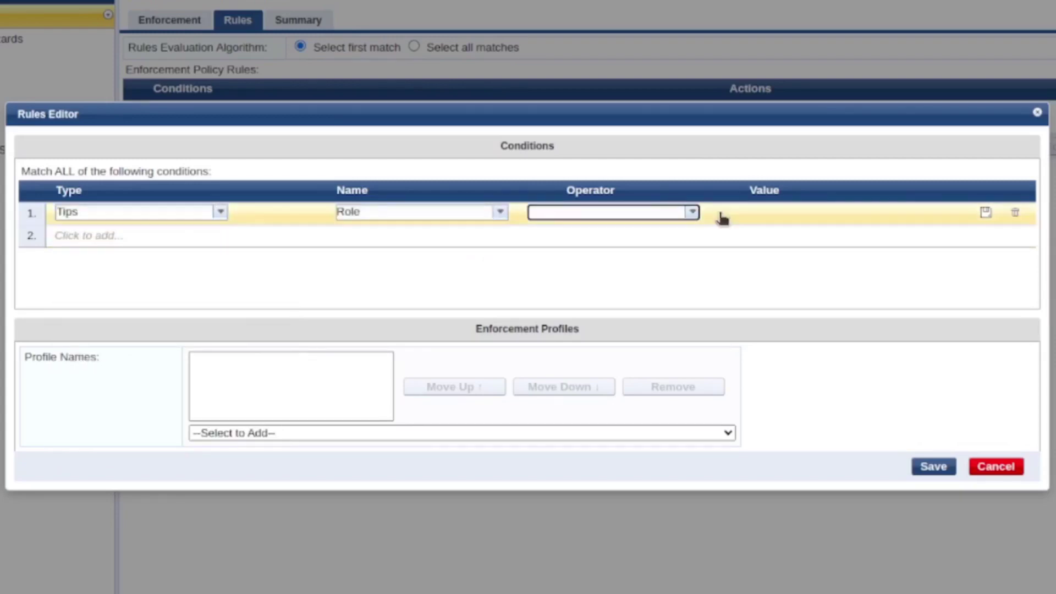
click(692, 212)
click(690, 229)
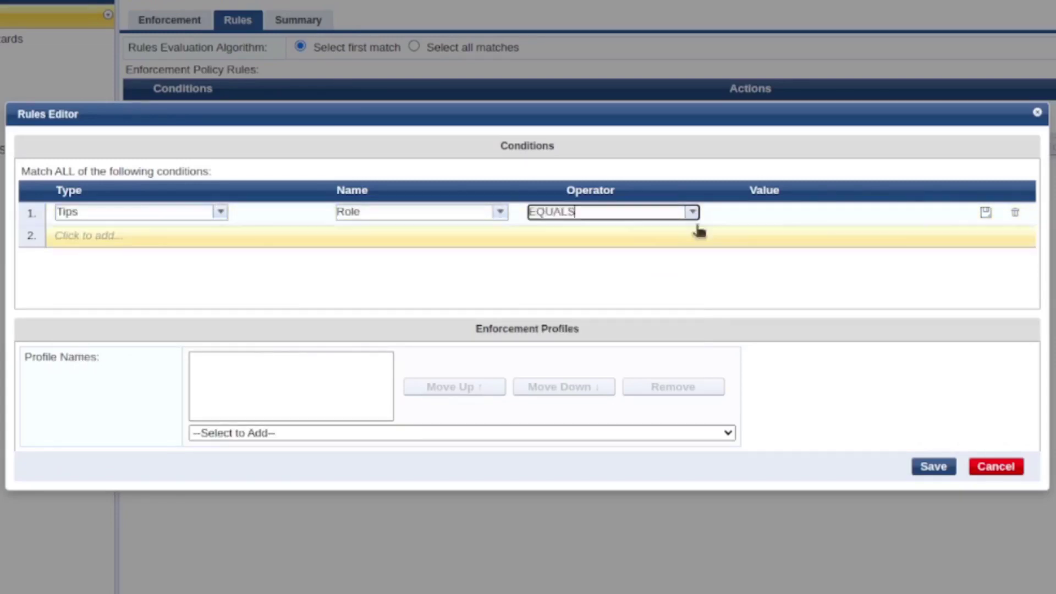
click(917, 214)
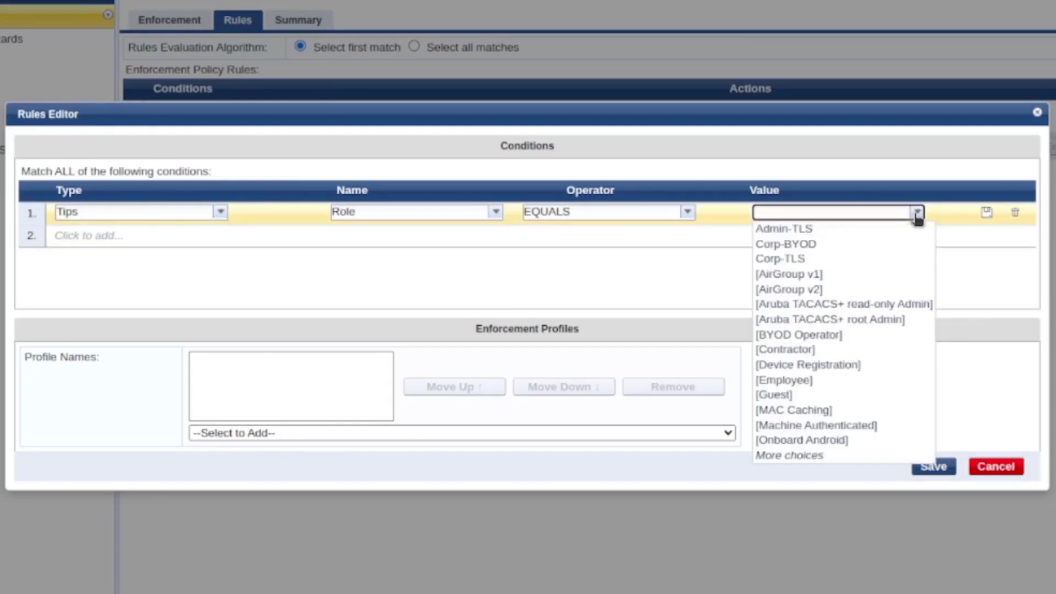
click(878, 244)
Give the Corp-BYOD rule the Allow Access Profile and save it
click(373, 433)
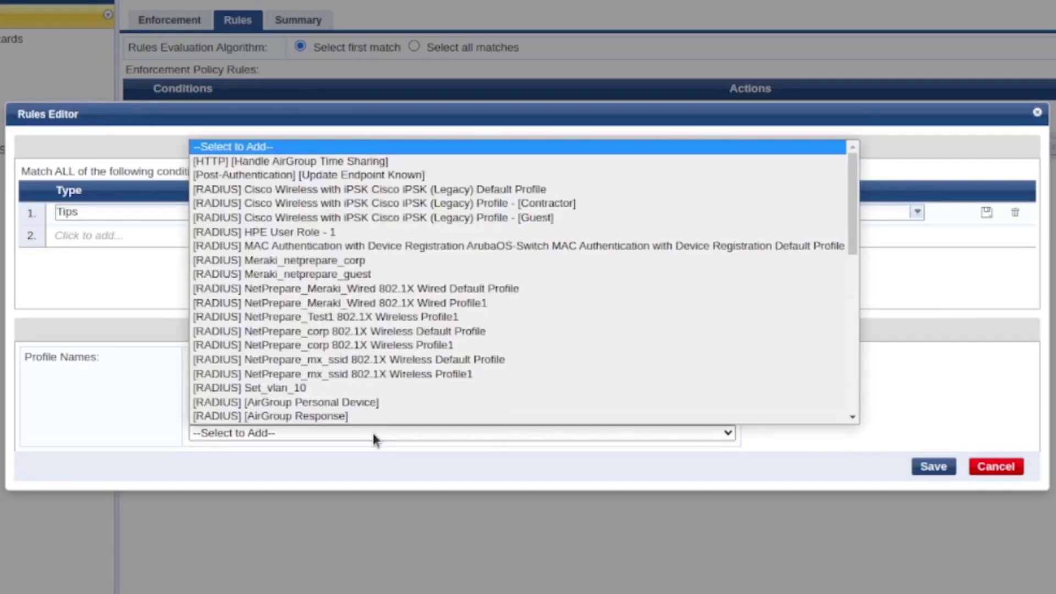
scroll(369, 418, down, 8)
scroll(369, 418, up, 8)
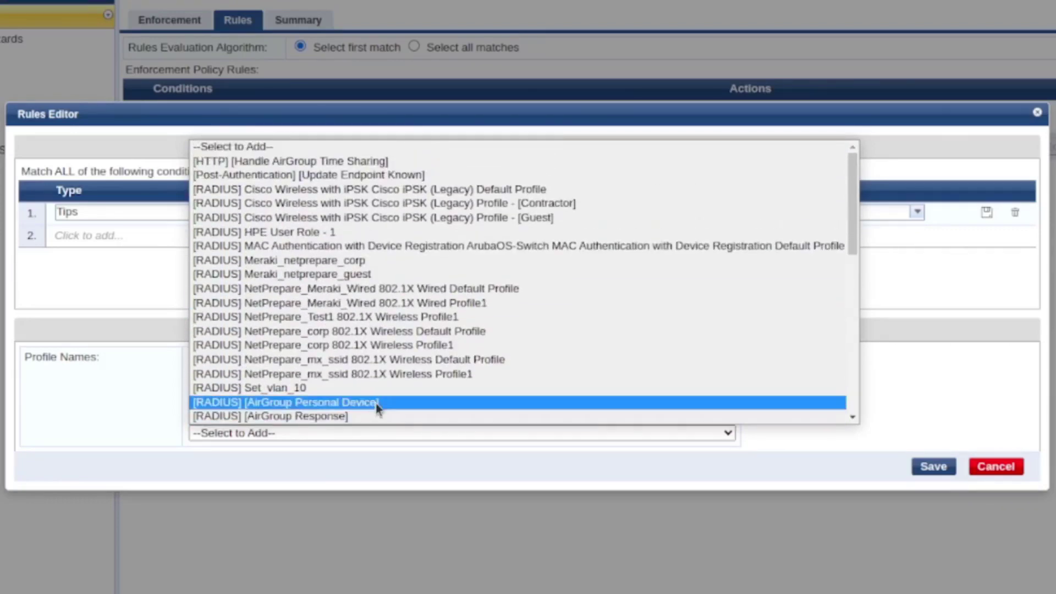
scroll(377, 406, down, 3)
click(363, 347)
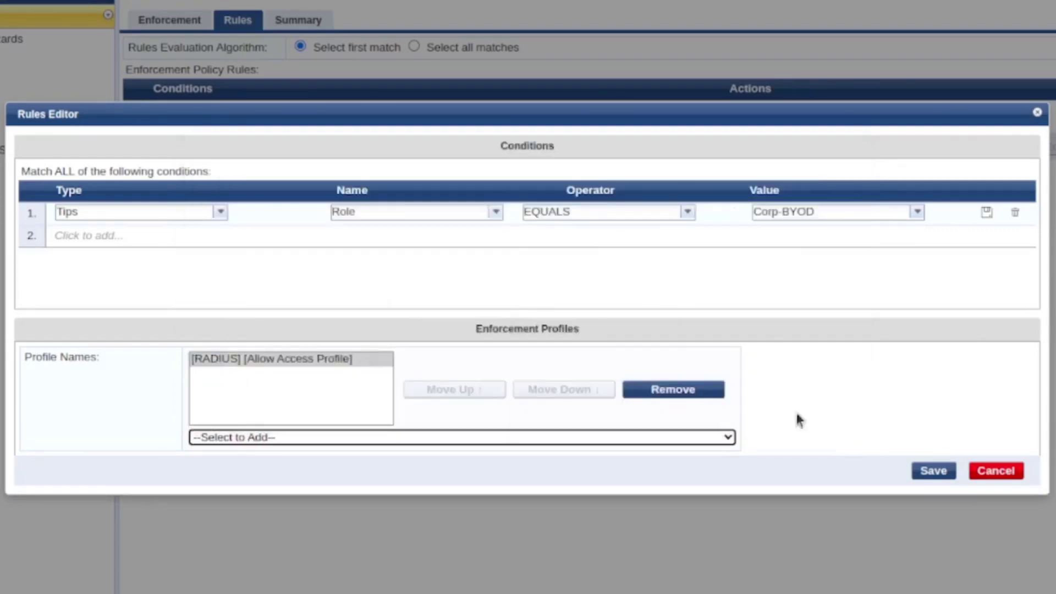
click(933, 469)
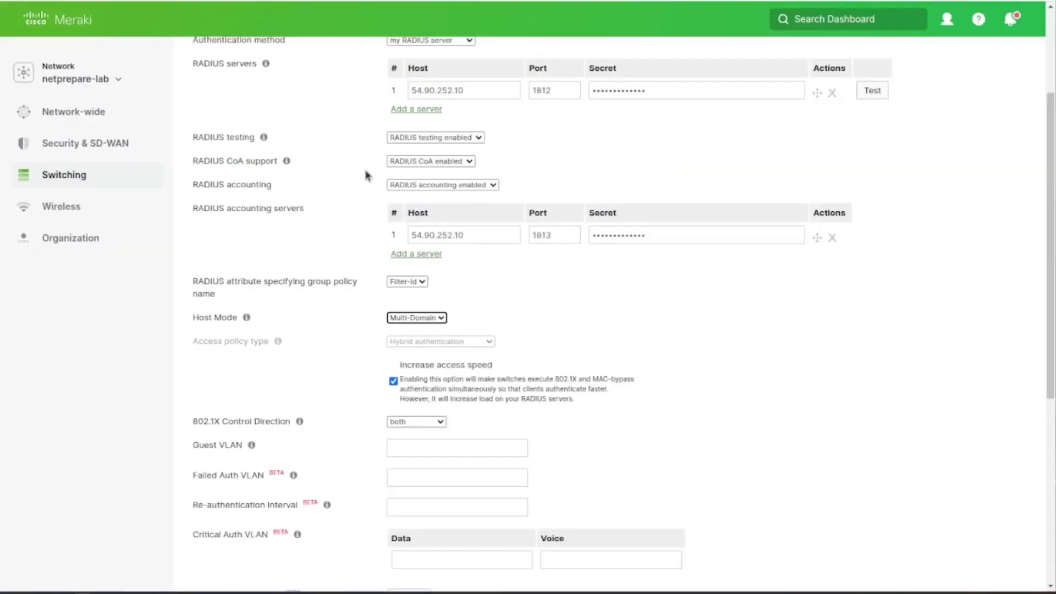
Go to Switching > Switches, then to the Switch ports list of netprepare-lab
mouse_move(94, 175)
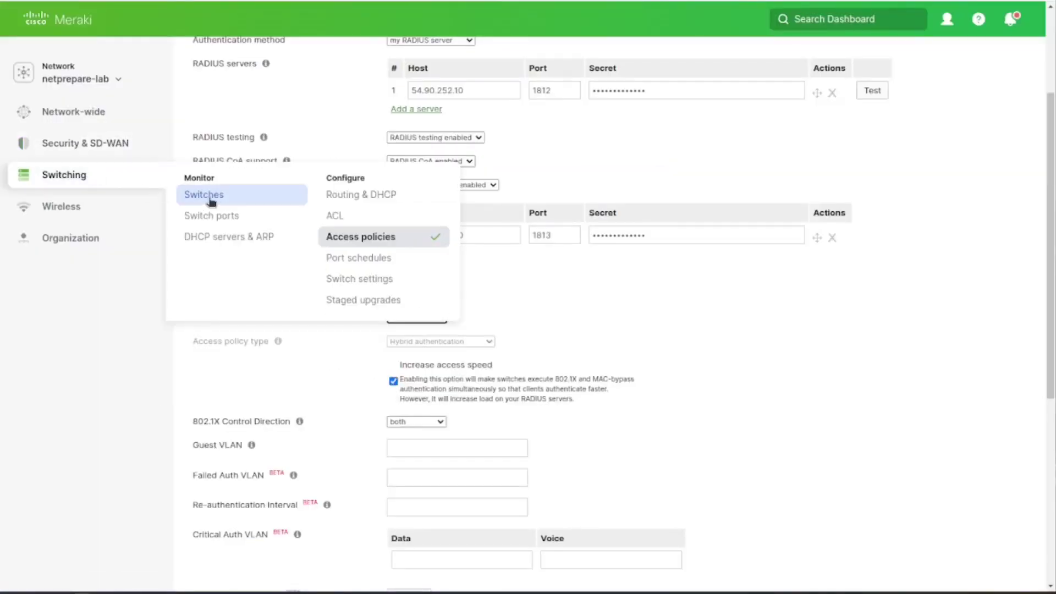
click(218, 199)
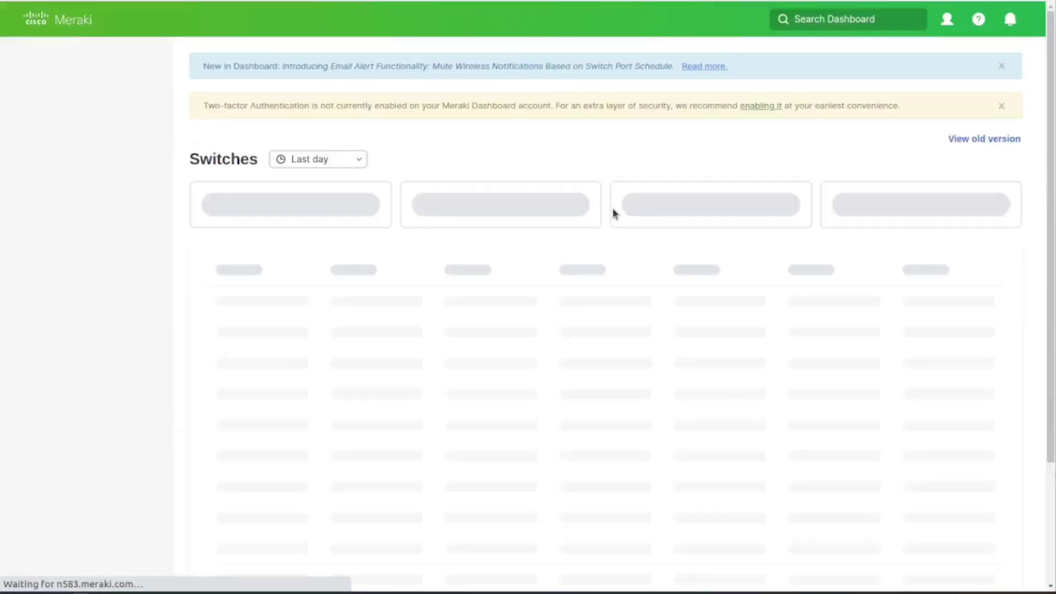
mouse_move(130, 180)
click(213, 219)
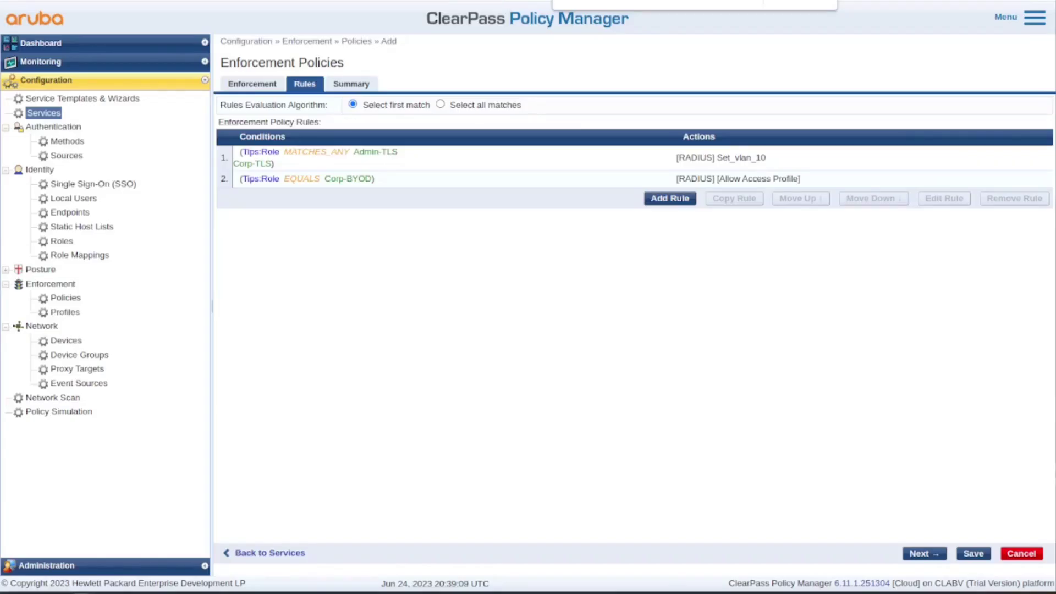
Stay on the unsaved Meraki MR enforcement policy and save it
double_click(726, 157)
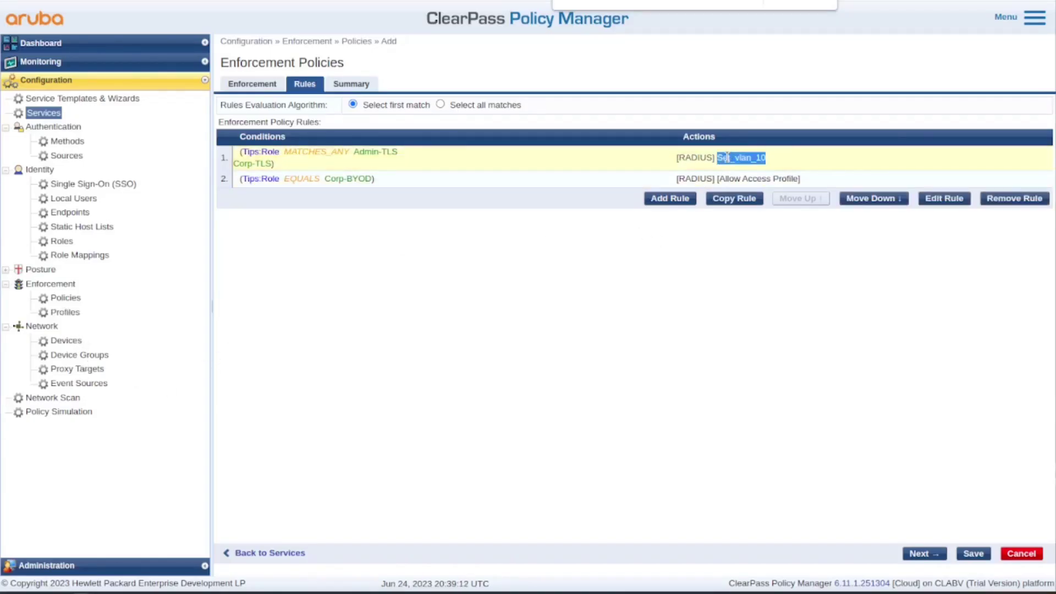
click(71, 312)
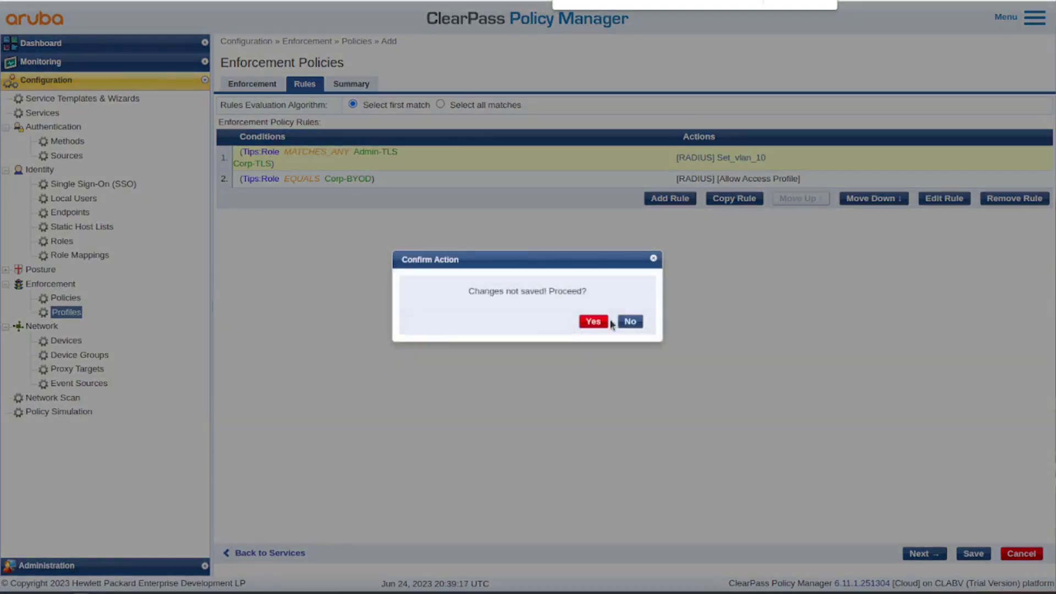
click(628, 323)
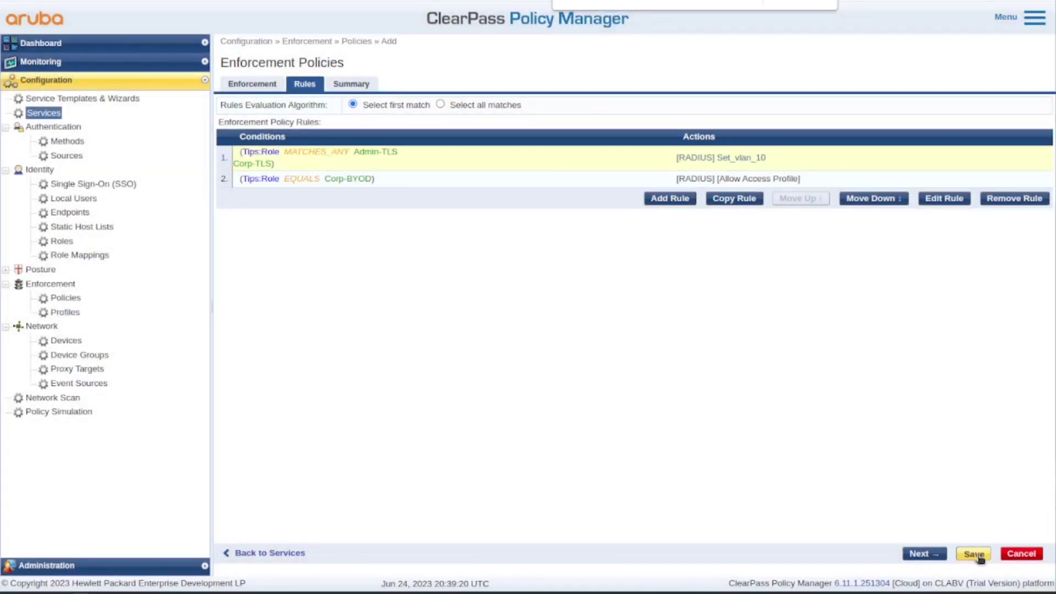
click(973, 554)
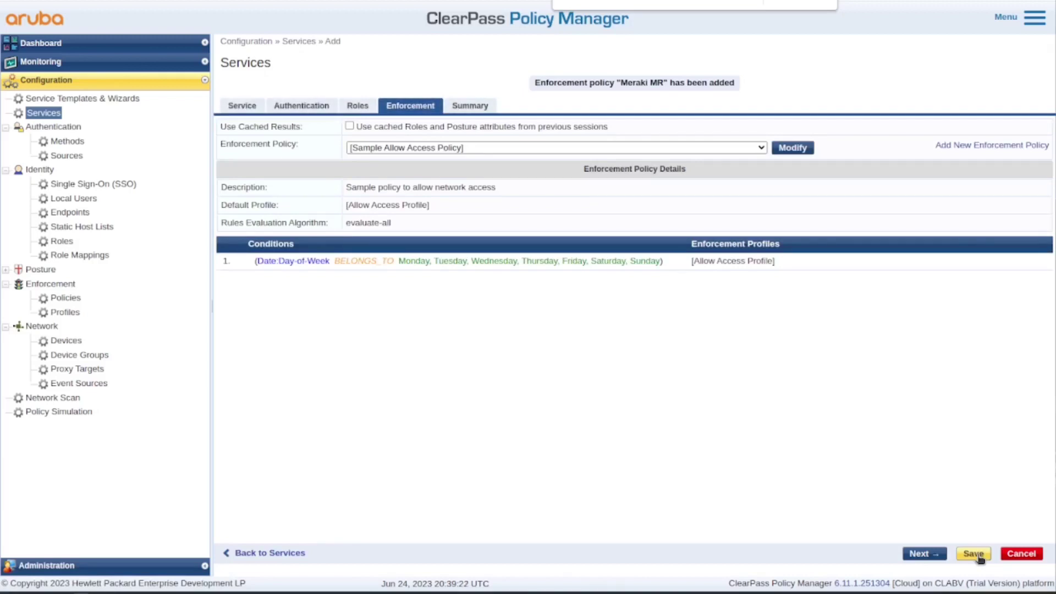
Attach Meraki MR as the enforcement policy and save the NetPrepare_Meraki_Wired service
click(476, 151)
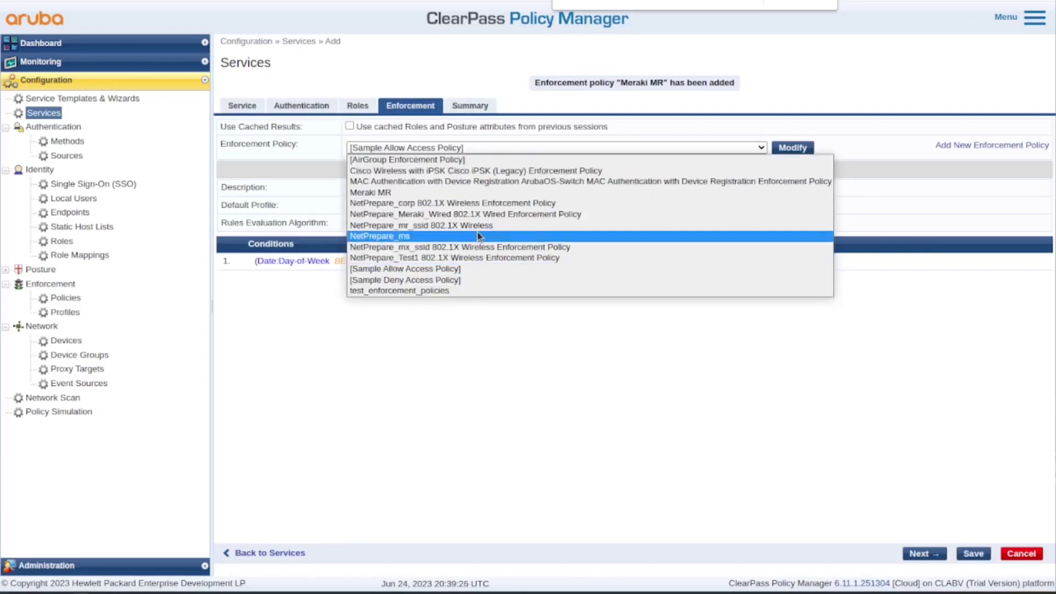
click(459, 191)
click(974, 554)
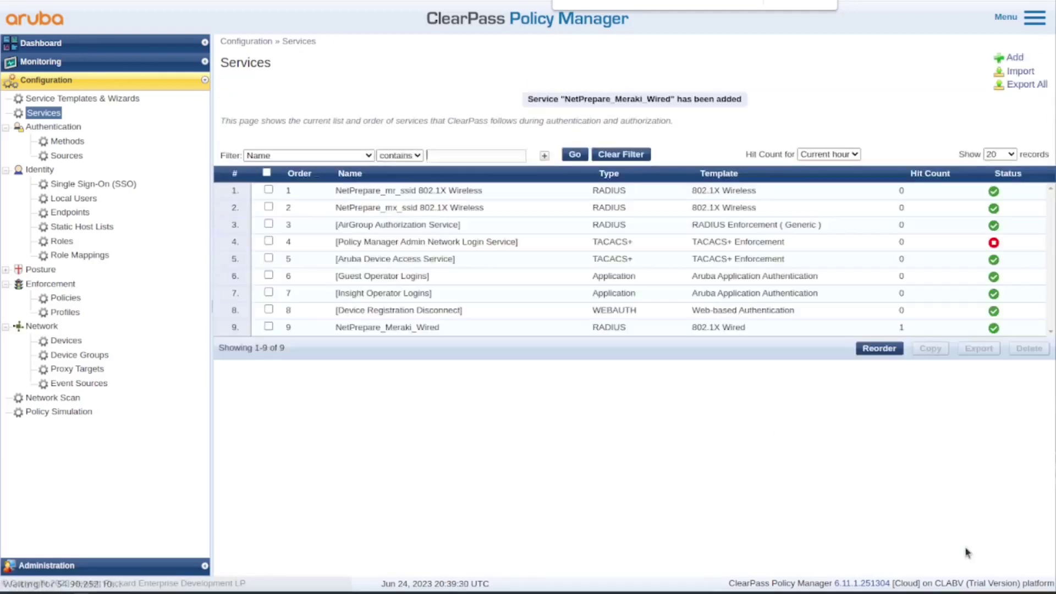
Open the Set_vlan_10 profile to review its Tunnel-Type, Tunnel-Medium-Type and VLAN 10 attributes
click(87, 316)
scroll(457, 399, down, 8)
scroll(455, 403, down, 3)
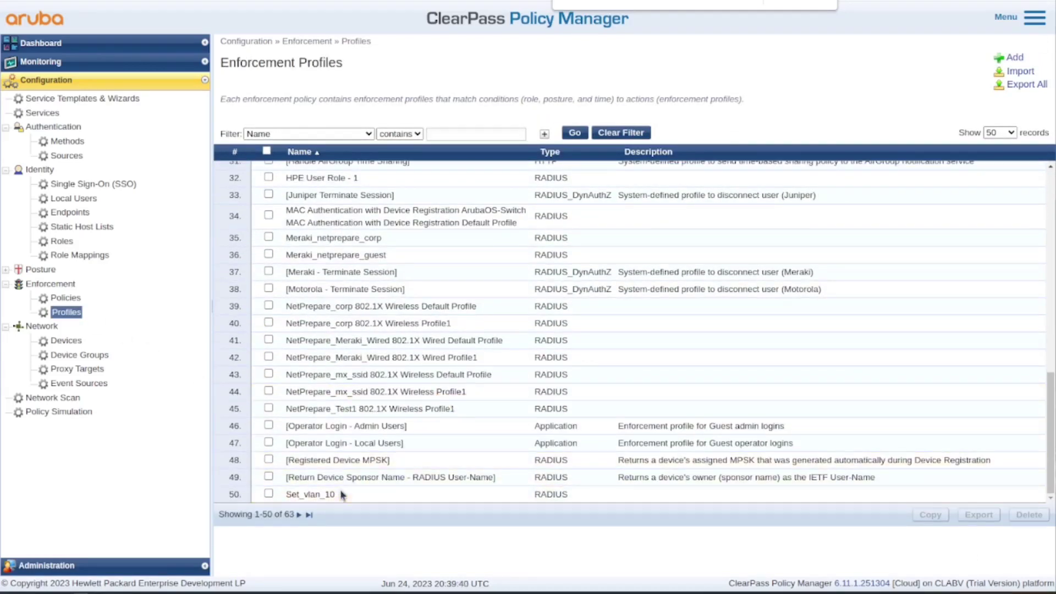
click(336, 493)
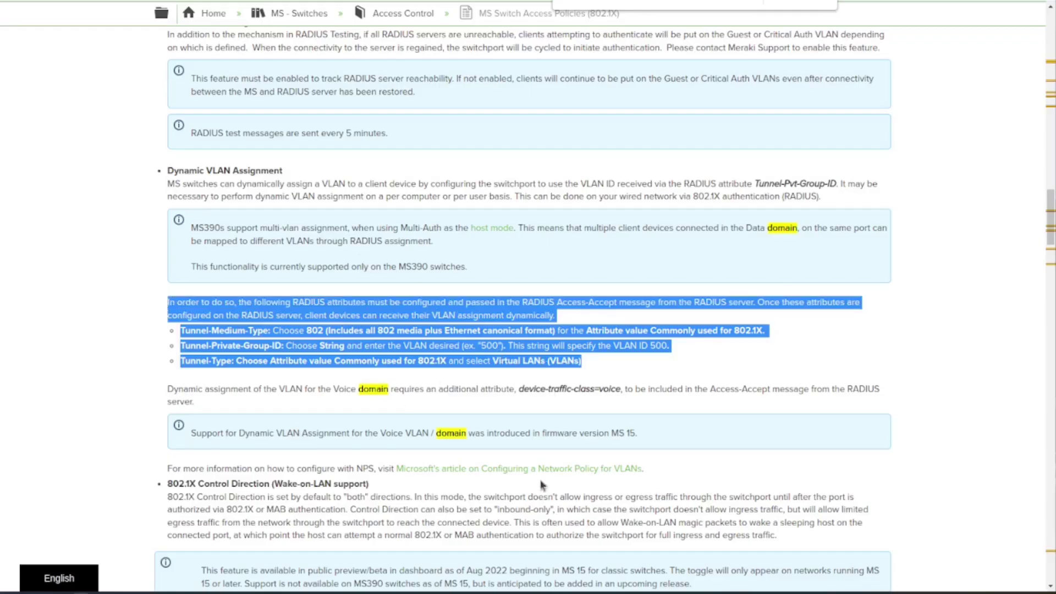
scroll(502, 449, down, 1)
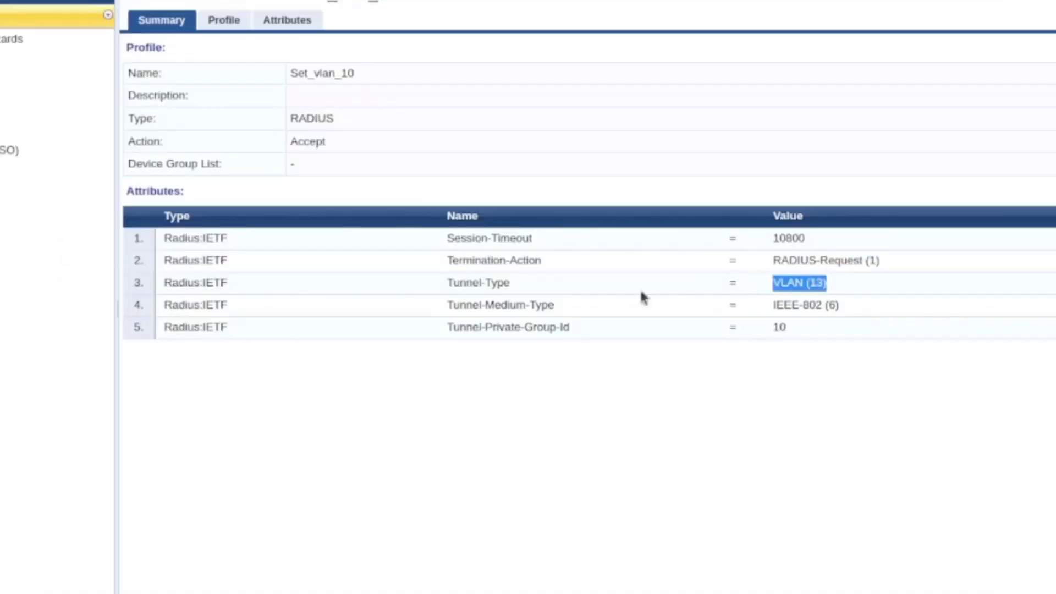
triple_click(804, 303)
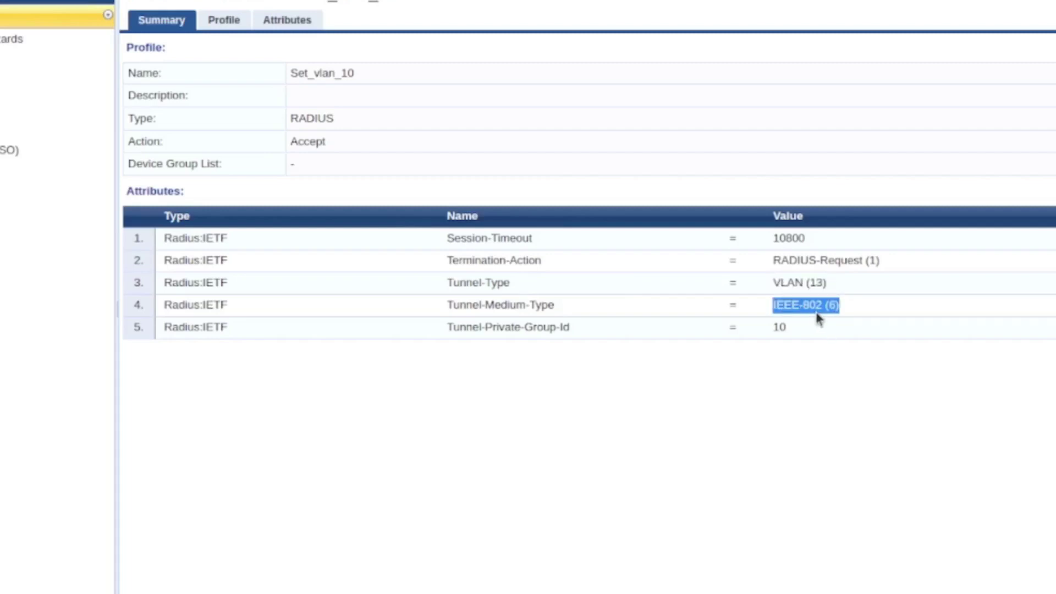
double_click(781, 327)
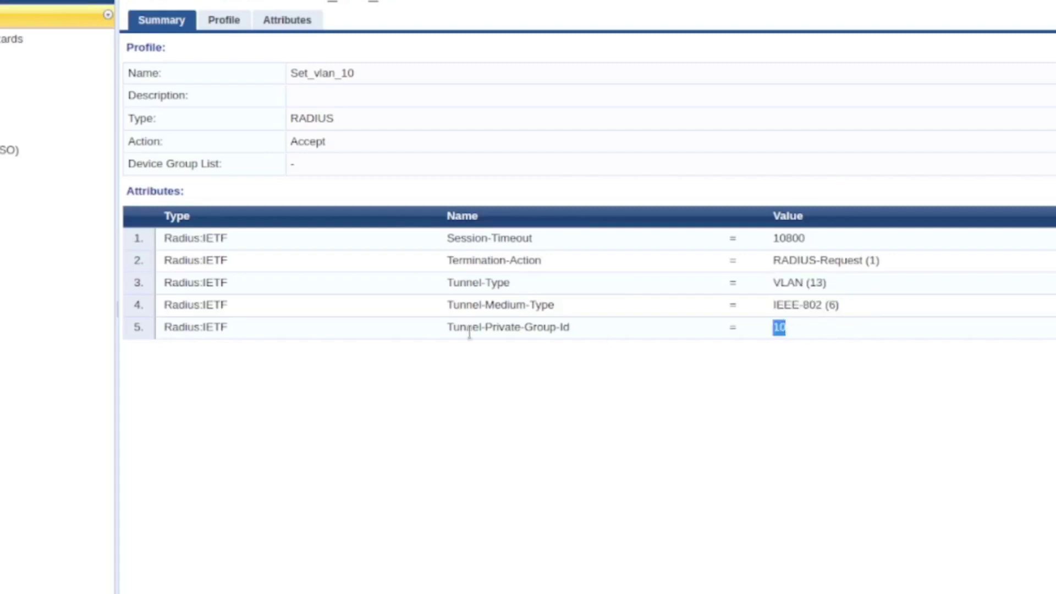
double_click(513, 328)
double_click(779, 327)
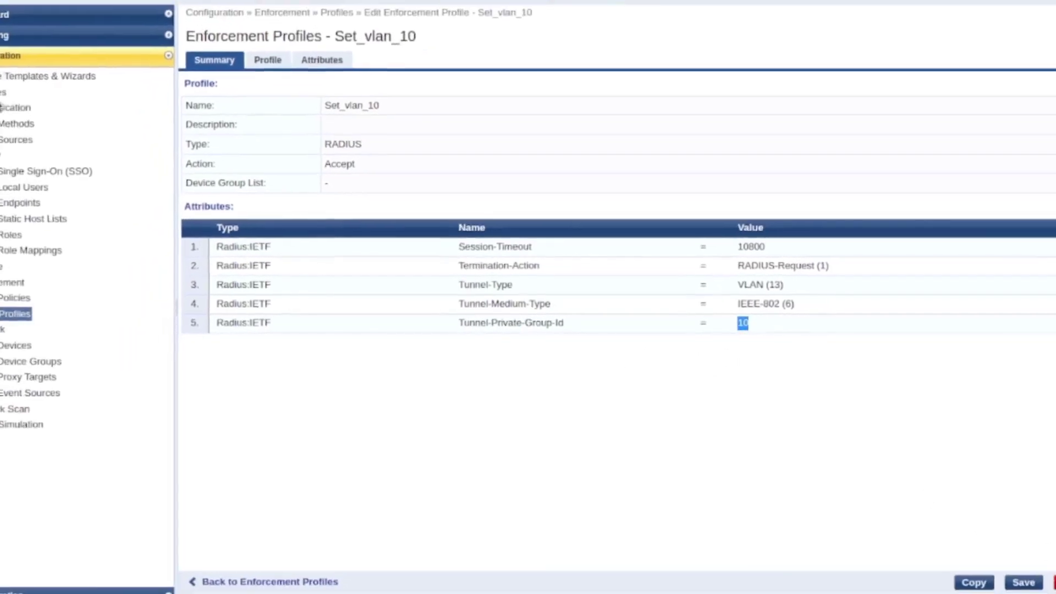
In Access Tracker, inspect the newest NetPrepare_Meraki_Wired request: accepted, Allow Access Profile, role Corp-BYOD
click(2, 92)
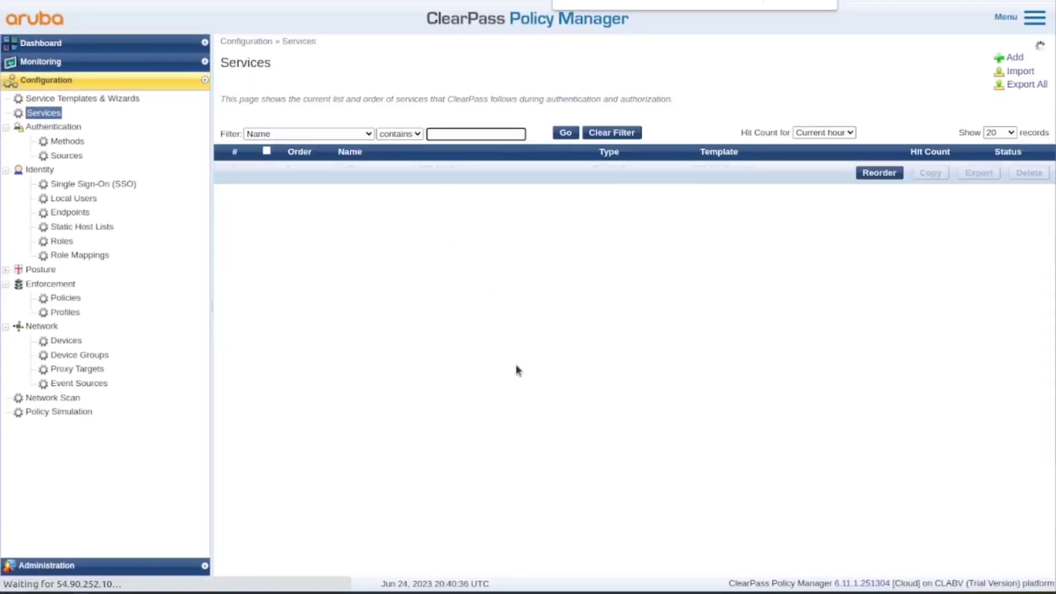
click(41, 61)
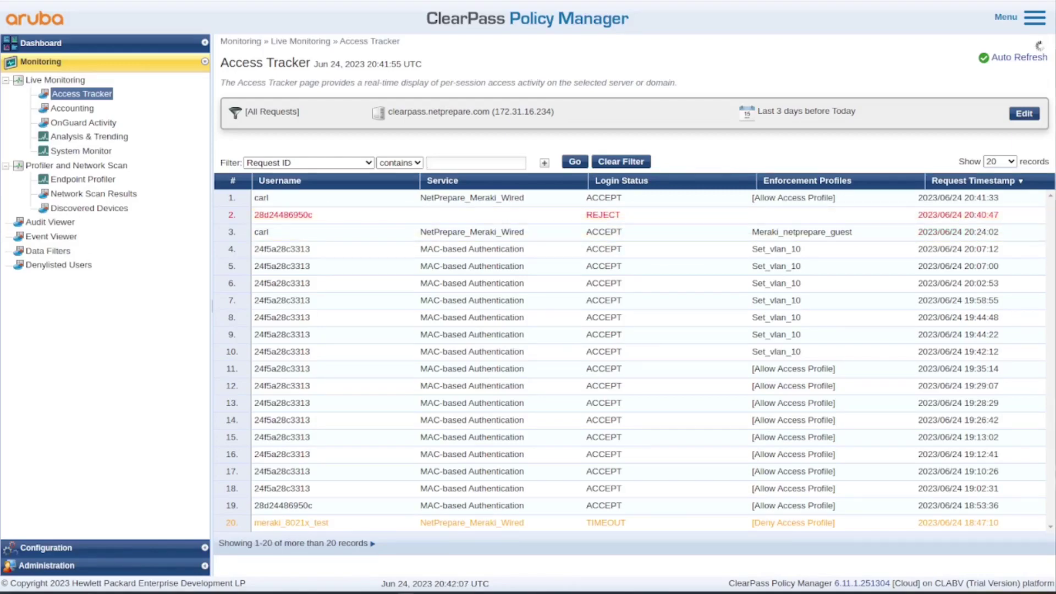
click(668, 199)
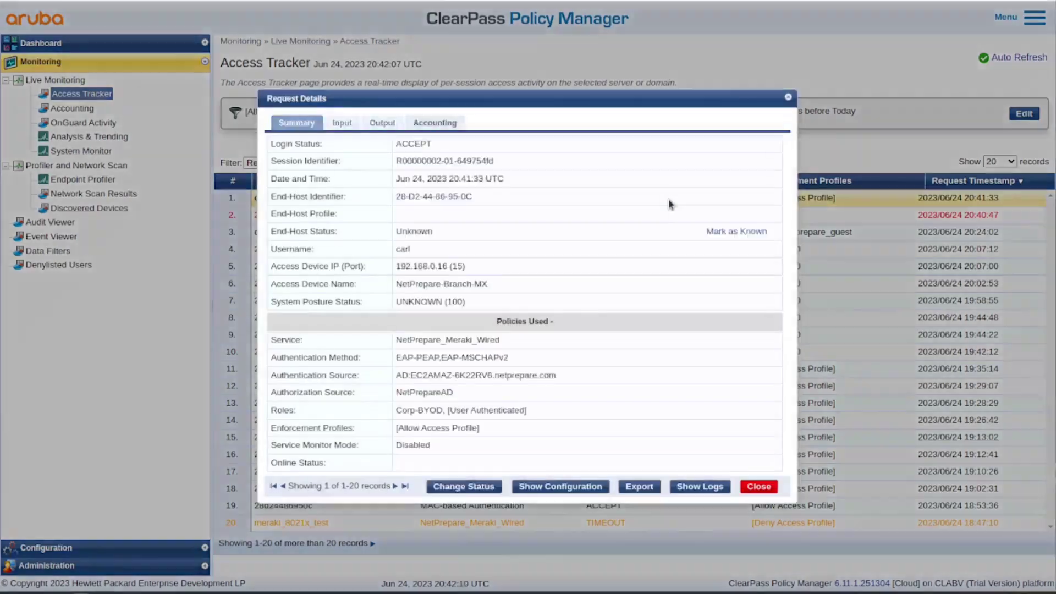
click(352, 124)
click(297, 122)
click(759, 487)
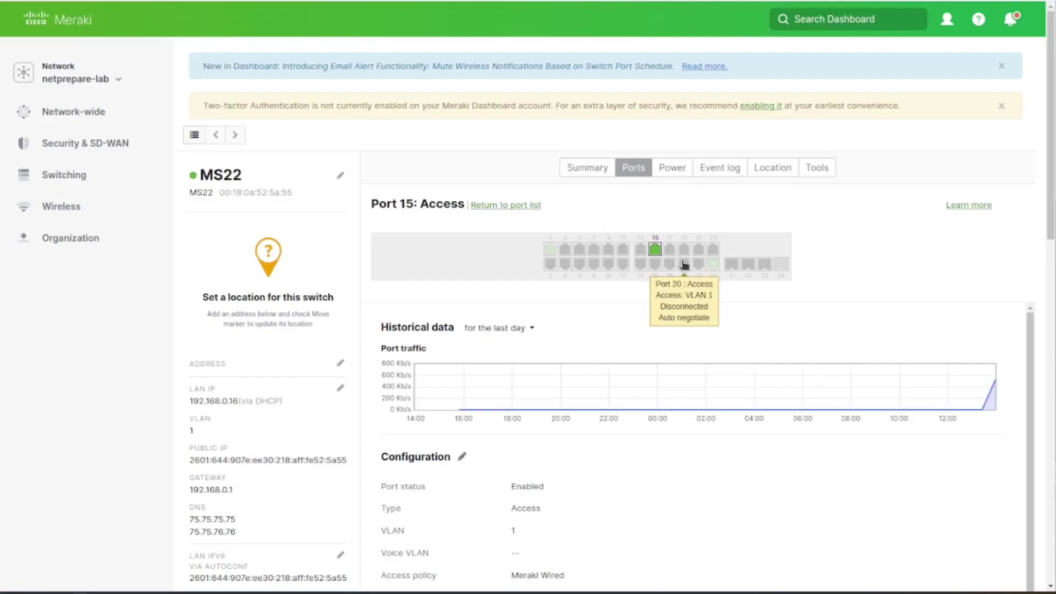
scroll(676, 280, down, 2)
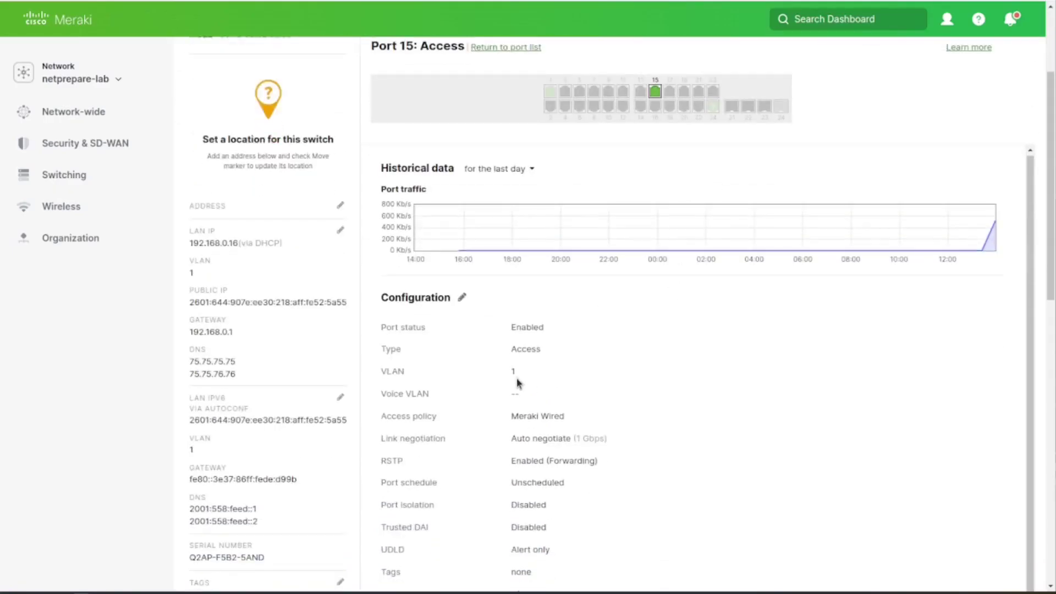
Scroll to port 15's Current clients and highlight the client now on VLAN 10
scroll(648, 439, down, 7)
drag(958, 412, 383, 414)
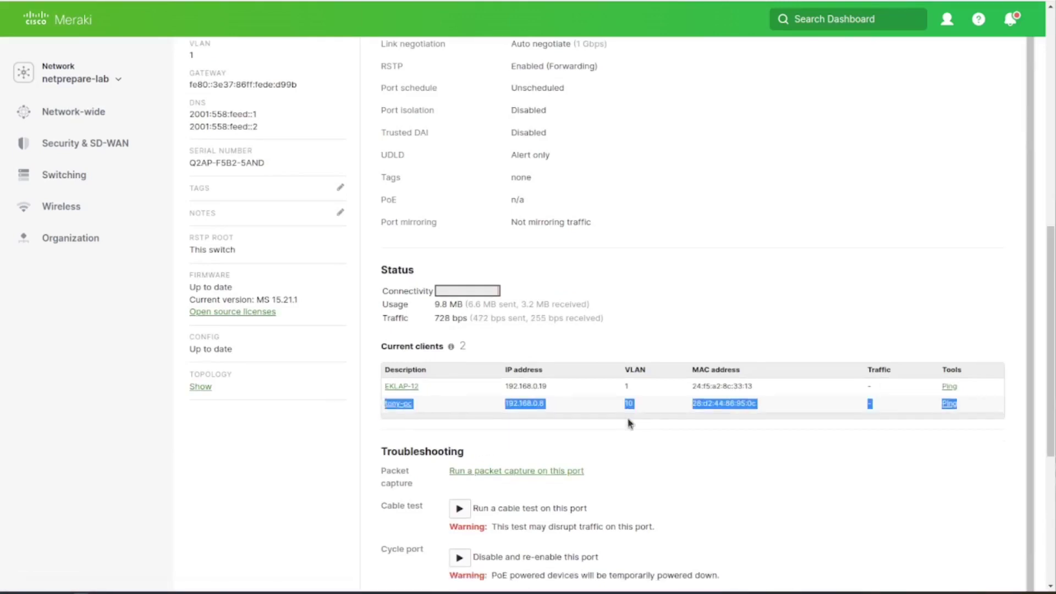
click(602, 429)
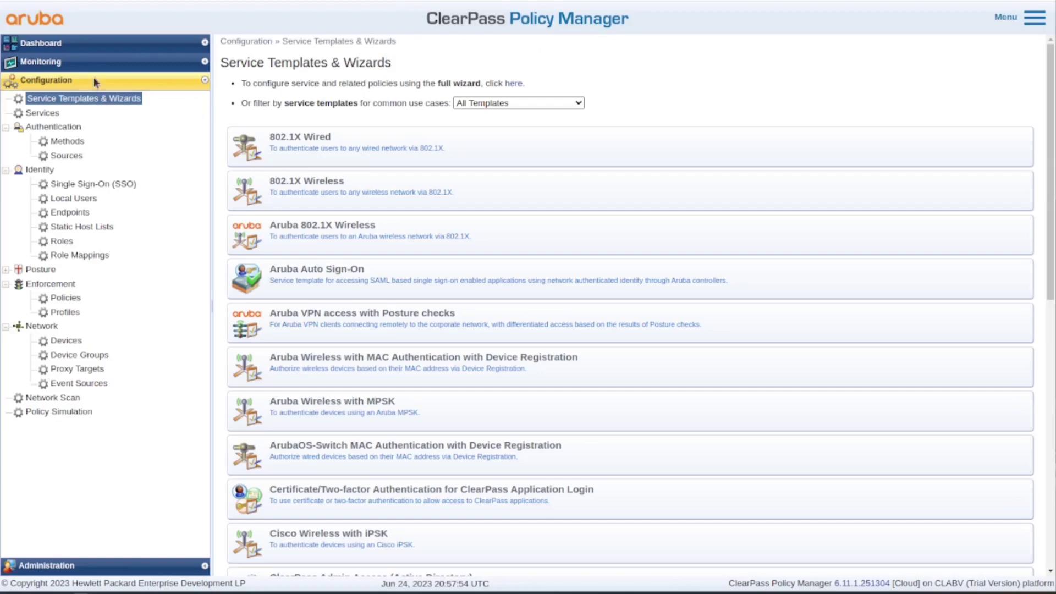
Check the newest wired request's output: Set_vlan_10 returning Tunnel-Private-Group-Id 10 in RADIUS Response
click(66, 63)
click(69, 81)
click(74, 80)
click(79, 94)
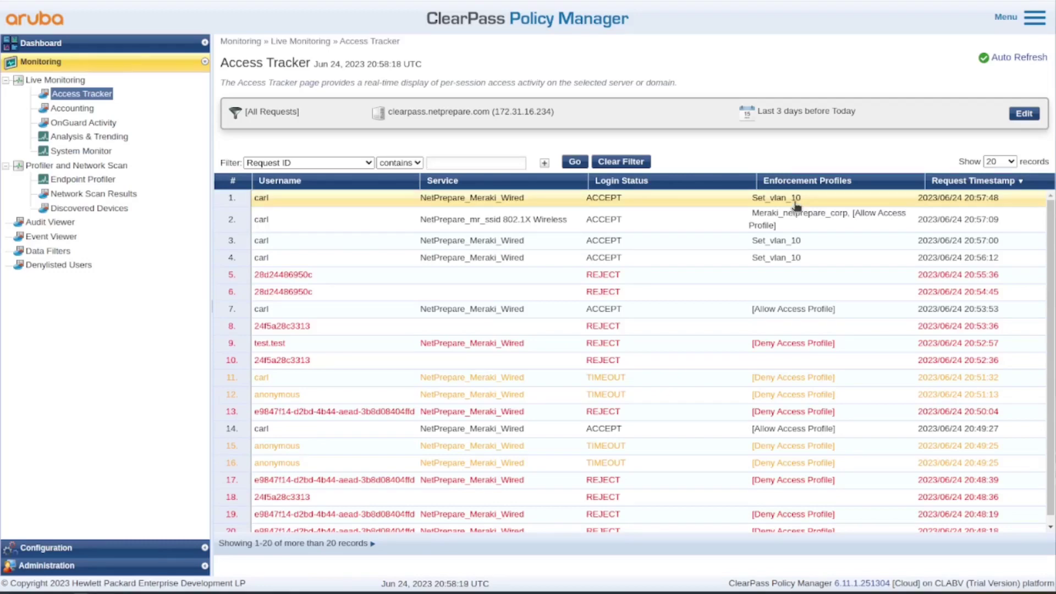
click(796, 207)
click(387, 125)
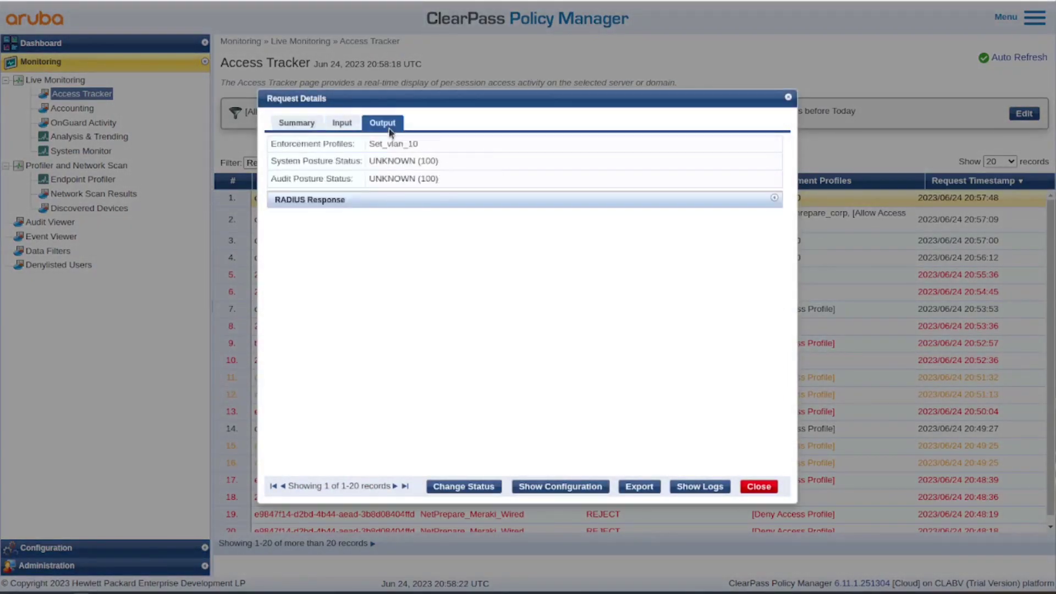
click(411, 202)
drag(441, 296, 284, 219)
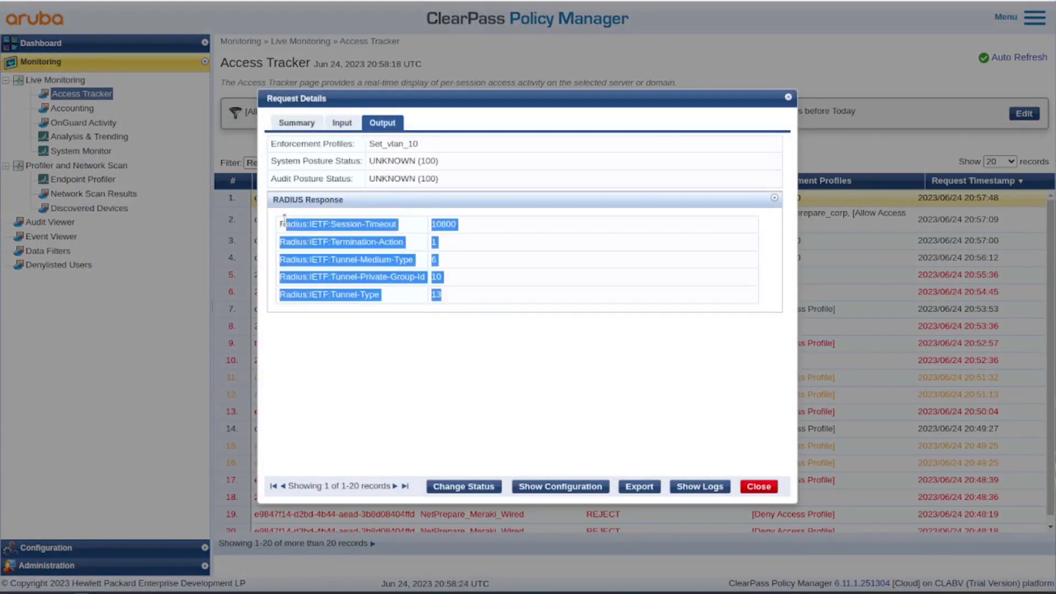